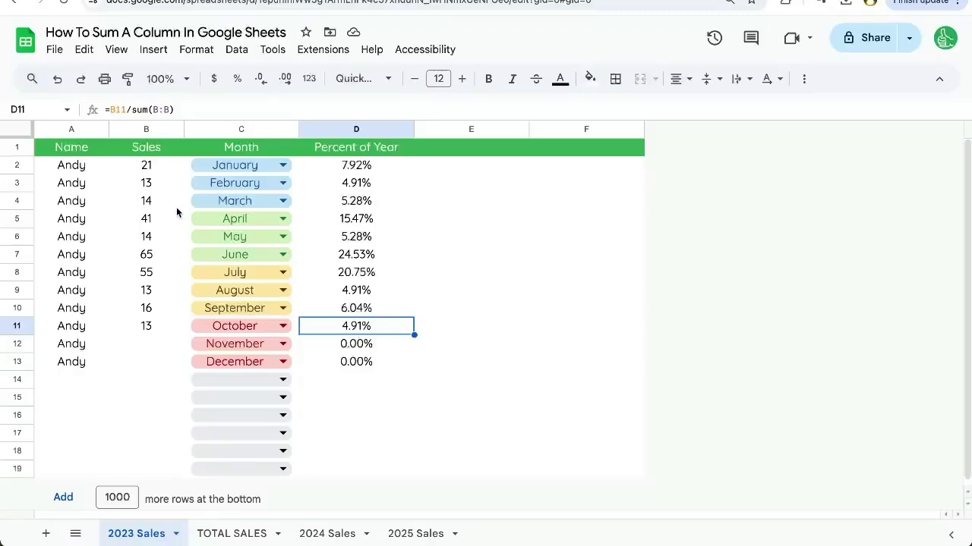
Enter the formula =SUM(B:B) in cell E2 to total the whole Sales column.
{"action": "left_click", "coordinate": [177, 189]}
{"action": "left_click", "coordinate": [161, 172]}
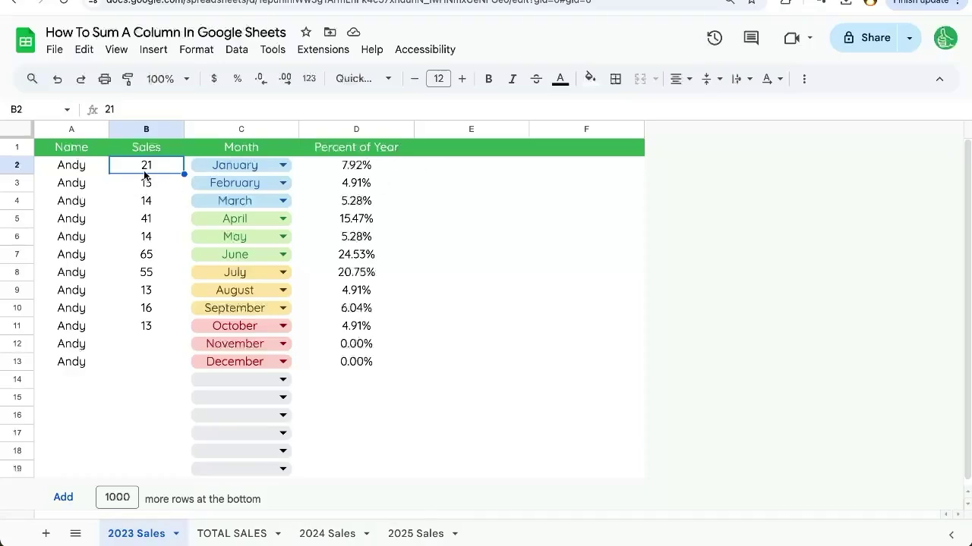
{"action": "left_click", "coordinate": [451, 194]}
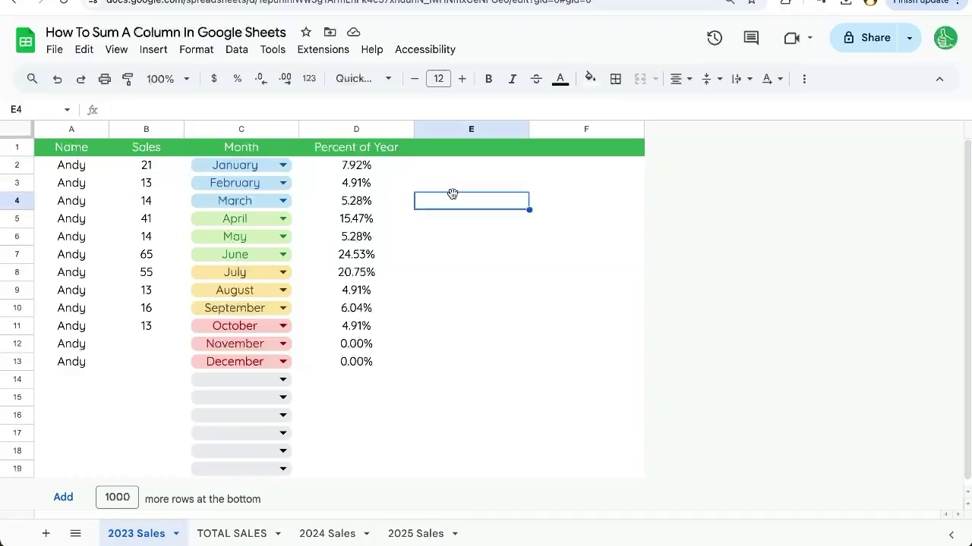
{"action": "left_click", "coordinate": [466, 171]}
{"action": "type", "text": "=SUM("}
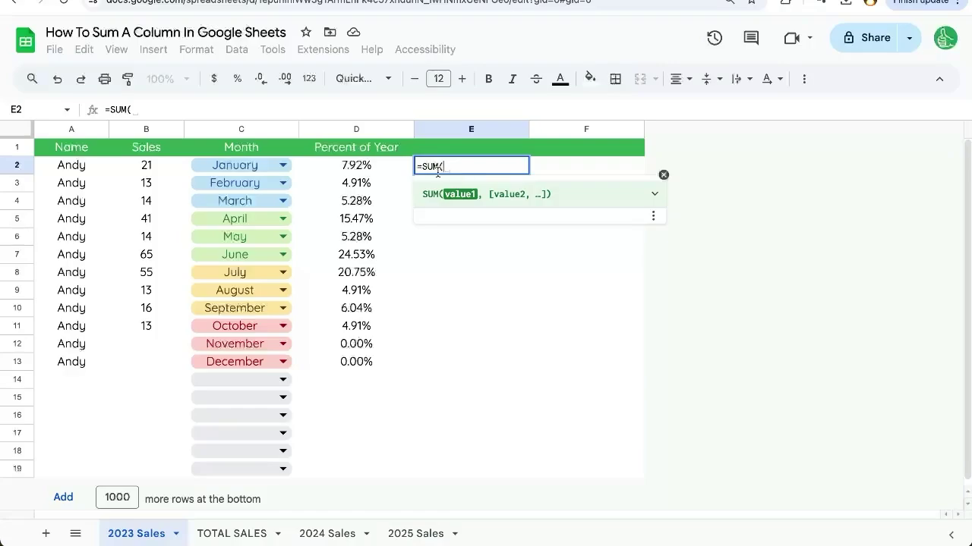
{"action": "type", "text": "B:B"}
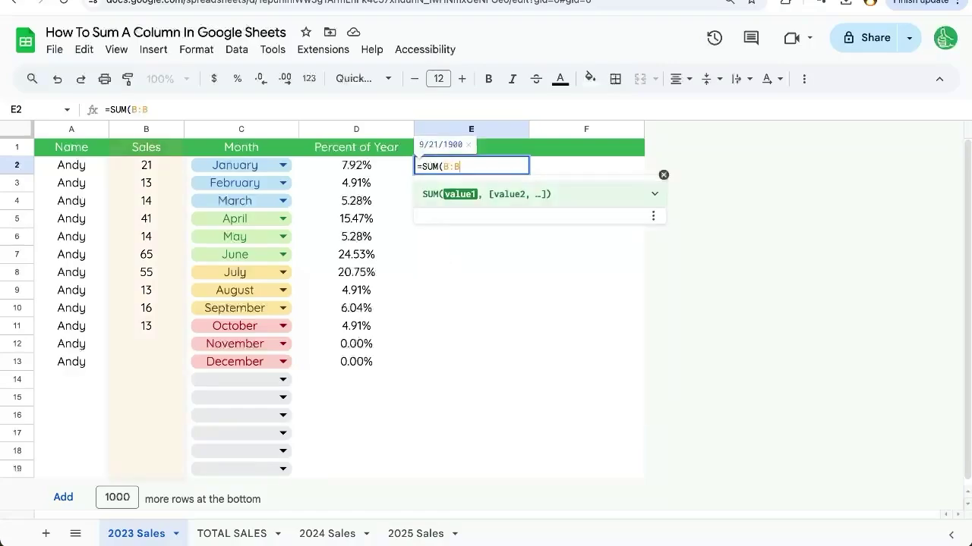
{"action": "type", "text": ")"}
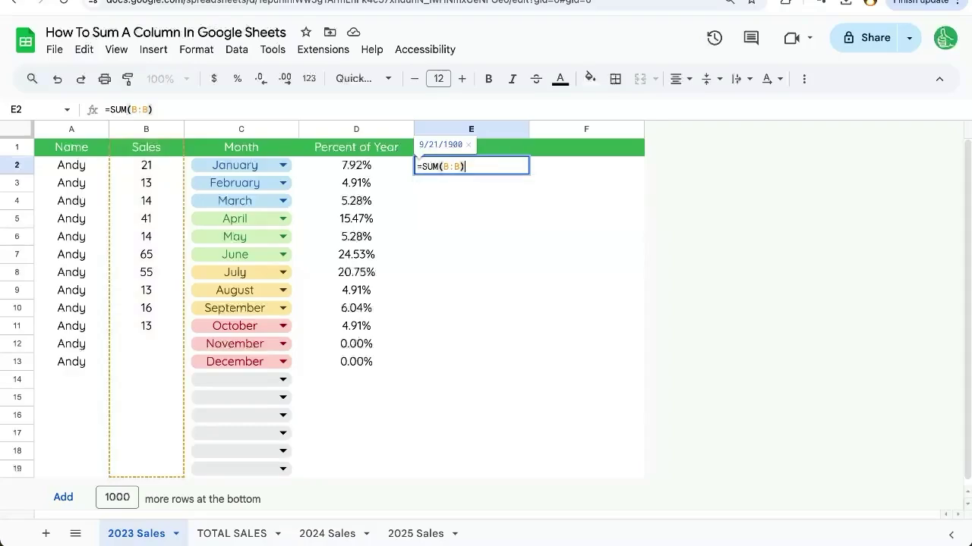
{"action": "key", "text": "Return"}
Format the total in cell E2 as a plain number instead of a date.
{"action": "left_click", "coordinate": [504, 157]}
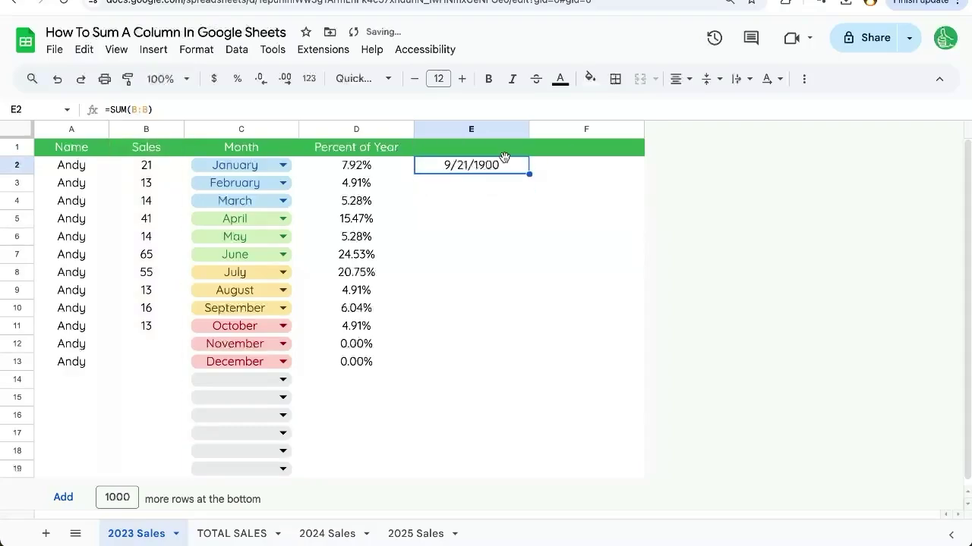
{"action": "left_click", "coordinate": [195, 50]}
{"action": "mouse_move", "coordinate": [217, 111]}
{"action": "left_click", "coordinate": [478, 119]}
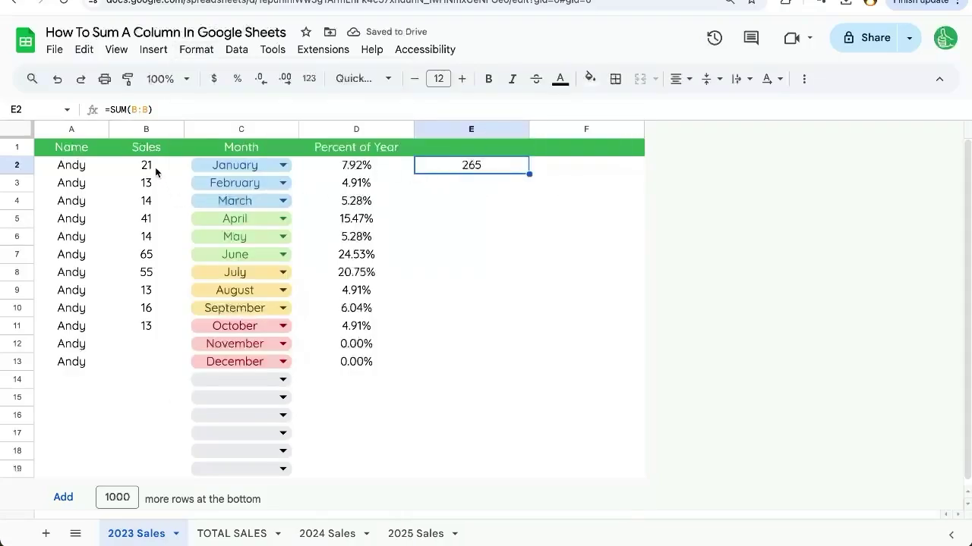
Review the Sales values against the total in E2, and enter 45 as the November sales in B12.
{"action": "left_click_drag", "start_coordinate": [157, 168], "coordinate": [192, 331]}
{"action": "left_click", "coordinate": [475, 150]}
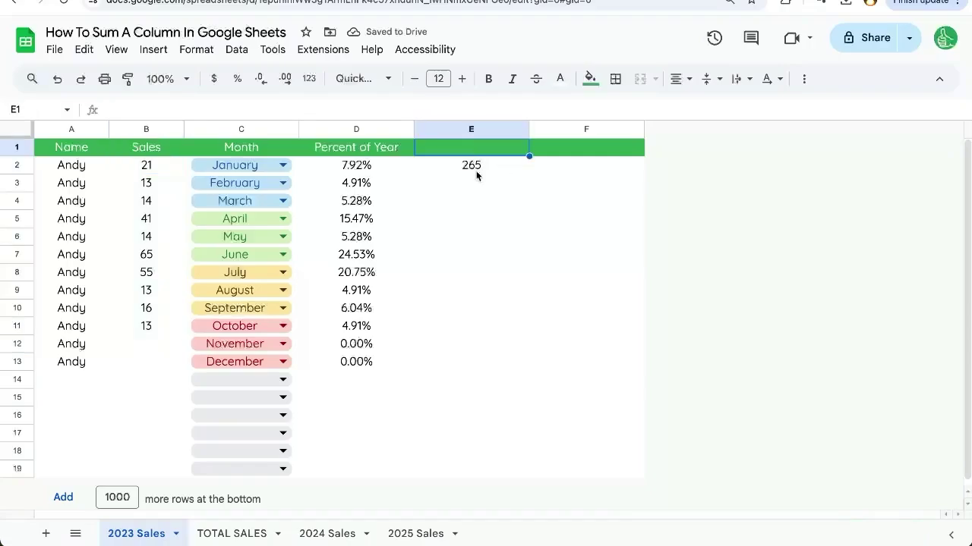
{"action": "left_click", "coordinate": [486, 168]}
{"action": "left_click", "coordinate": [126, 343]}
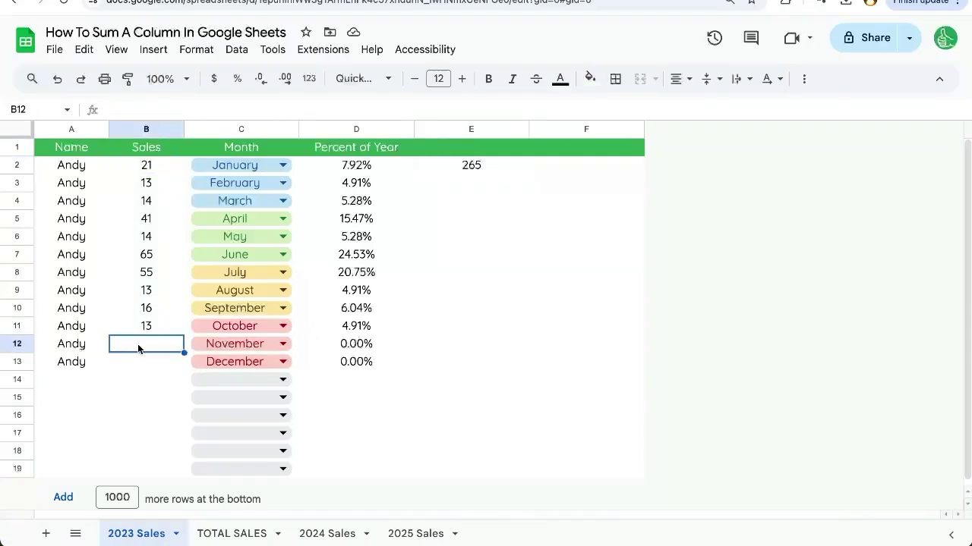
{"action": "type", "text": "45"}
{"action": "key", "text": "Return"}
Clear the total formula from E2 and insert one row above the header row.
{"action": "left_click", "coordinate": [478, 170]}
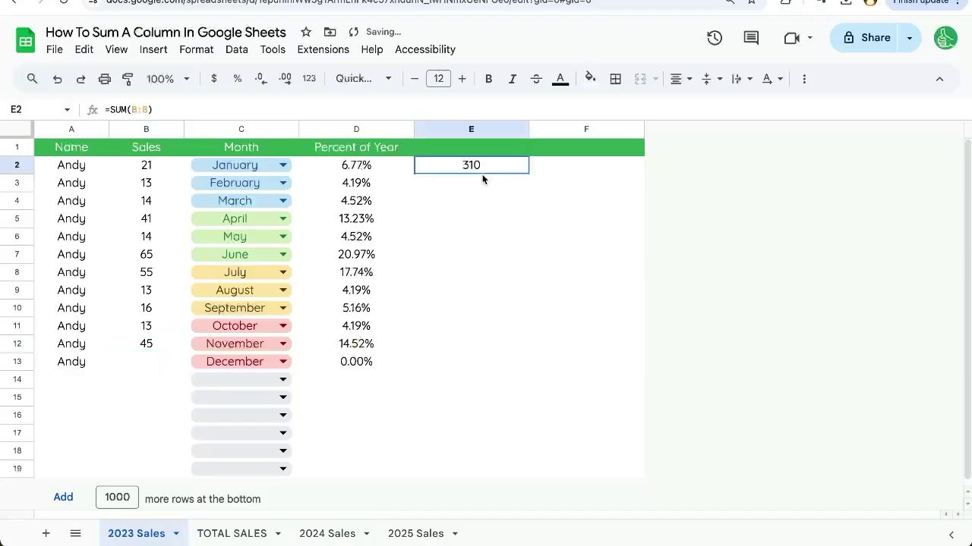
{"action": "key", "text": "Delete"}
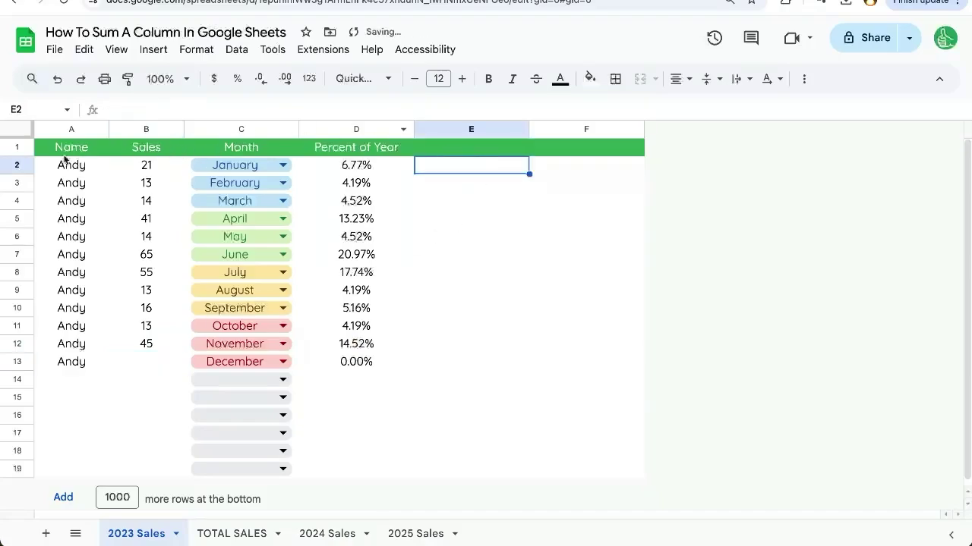
{"action": "left_click", "coordinate": [12, 148]}
{"action": "right_click", "coordinate": [12, 148]}
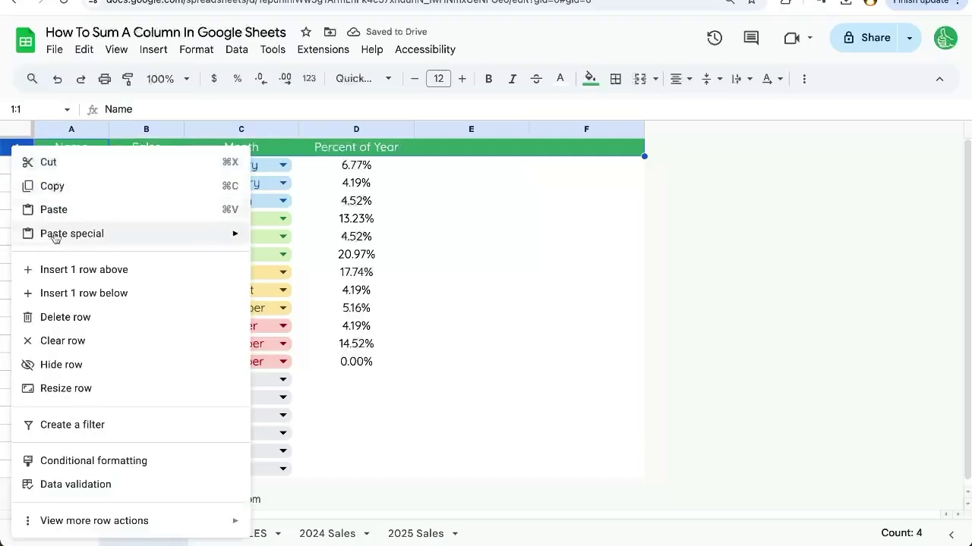
{"action": "left_click", "coordinate": [82, 269]}
Enter =sum(B:B) in cell B16 below the Sales data and inspect the note on that cell.
{"action": "left_click", "coordinate": [135, 411]}
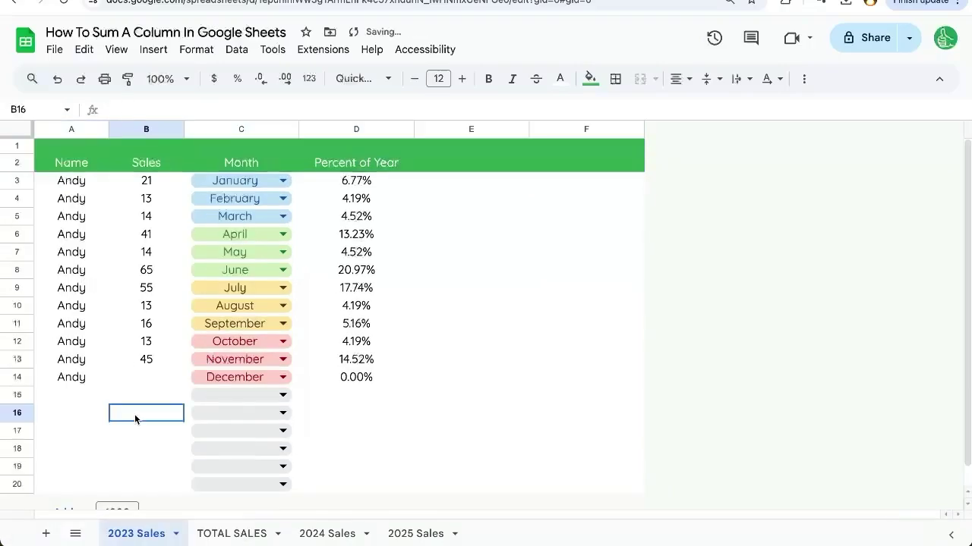
{"action": "type", "text": "="}
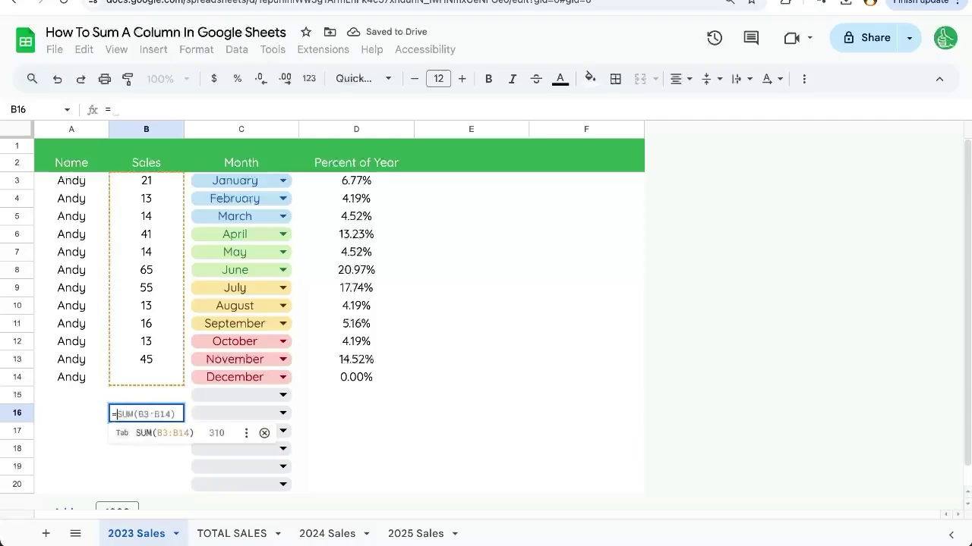
{"action": "type", "text": "sum(B:B)"}
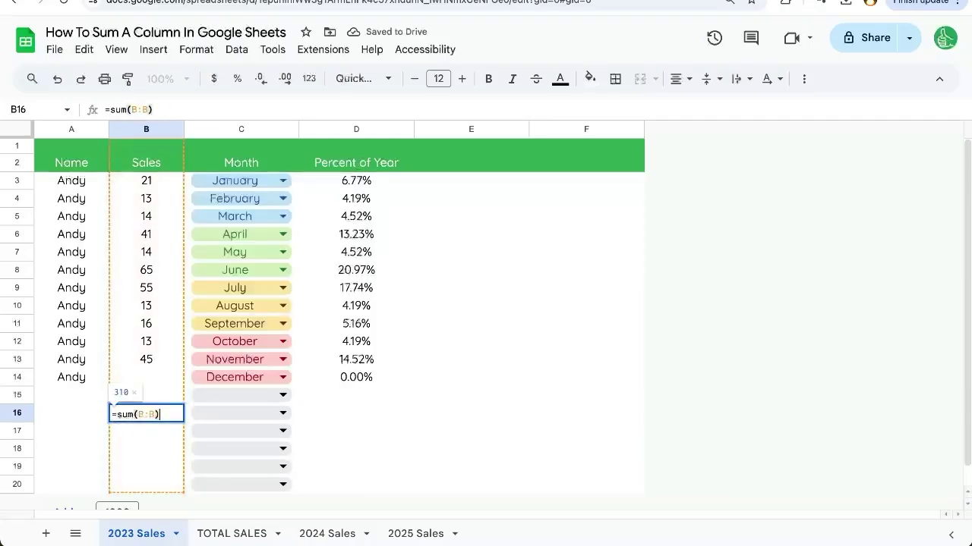
{"action": "key", "text": "Return"}
{"action": "left_click", "coordinate": [158, 412]}
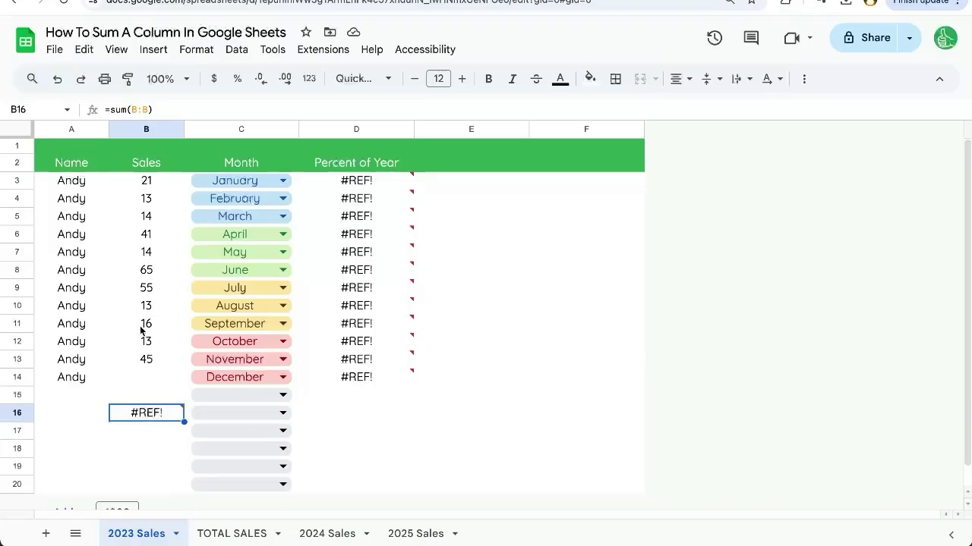
{"action": "mouse_move", "coordinate": [153, 416]}
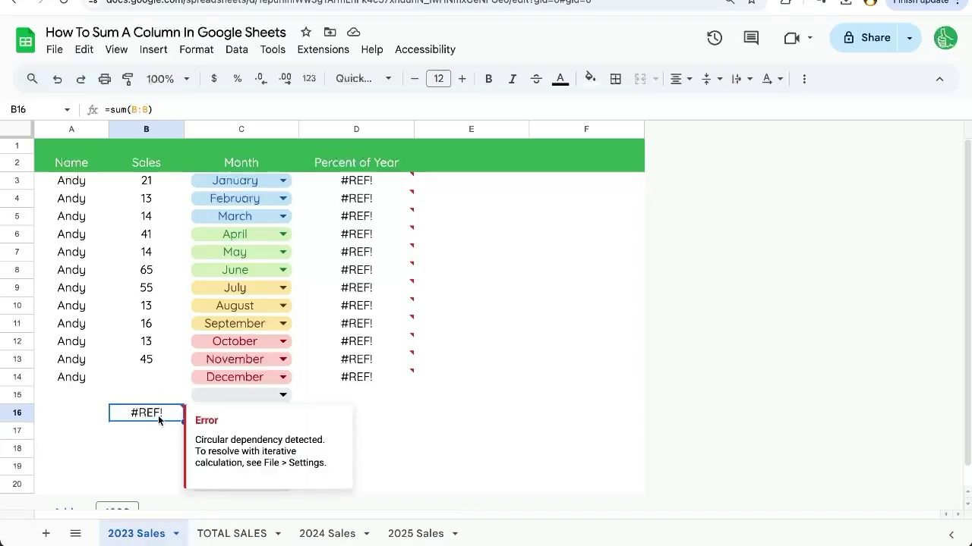
Change the formula in B16 to =sum(B3:B14) so it covers only the monthly sales rows.
{"action": "double_click", "coordinate": [158, 415]}
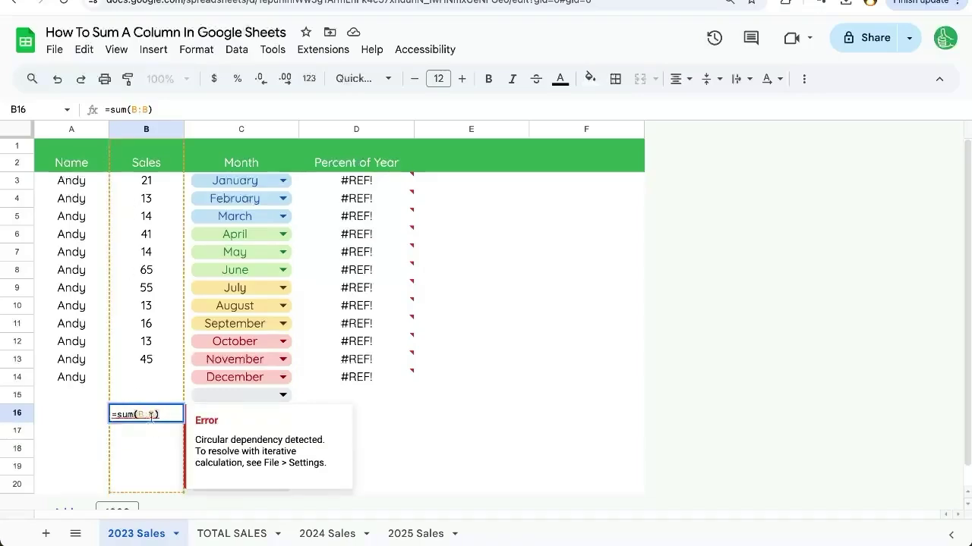
{"action": "left_click", "coordinate": [146, 415]}
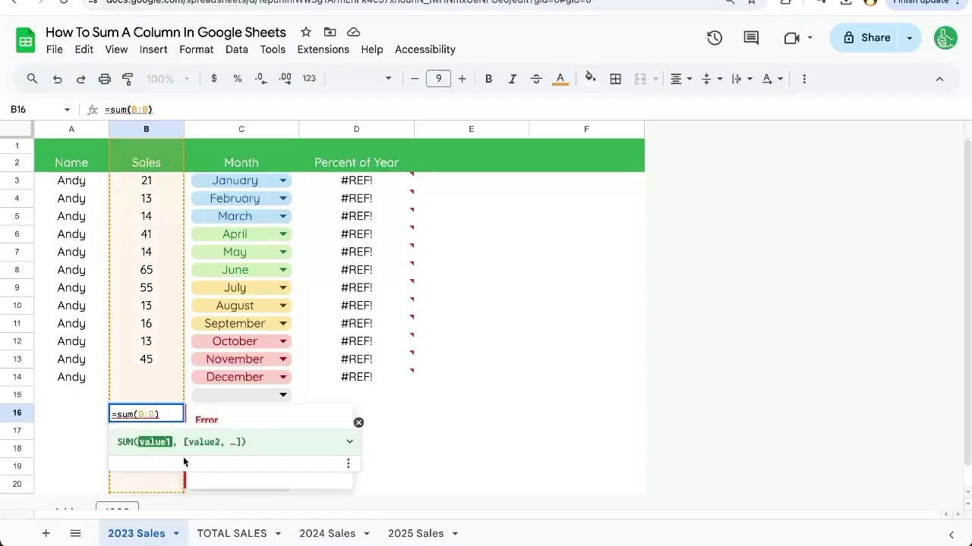
{"action": "type", "text": "3:B"}
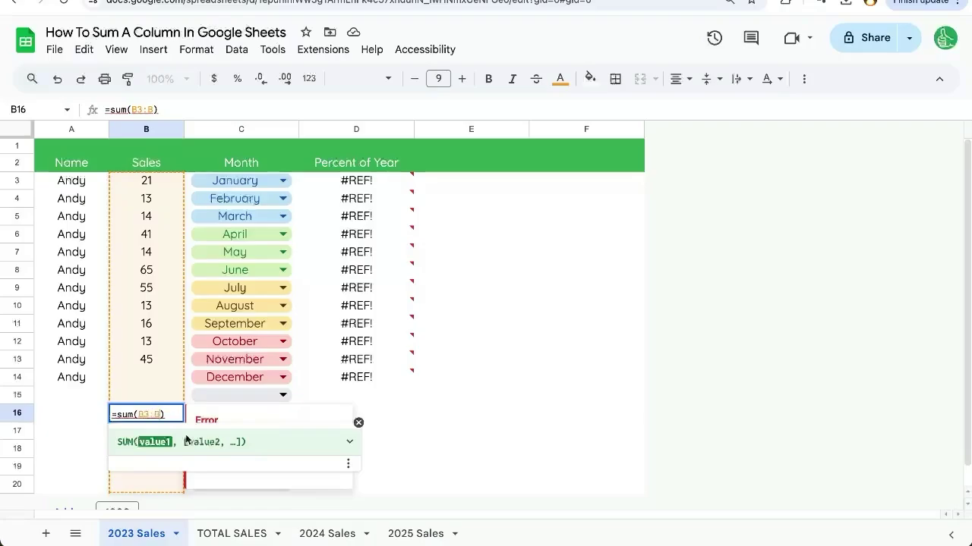
{"action": "type", "text": "14"}
{"action": "key", "text": "Return"}
Clear the total from B16 and enter the open-ended formula =SUM(B3:B) in B1 above the Sales header.
{"action": "left_click", "coordinate": [175, 412]}
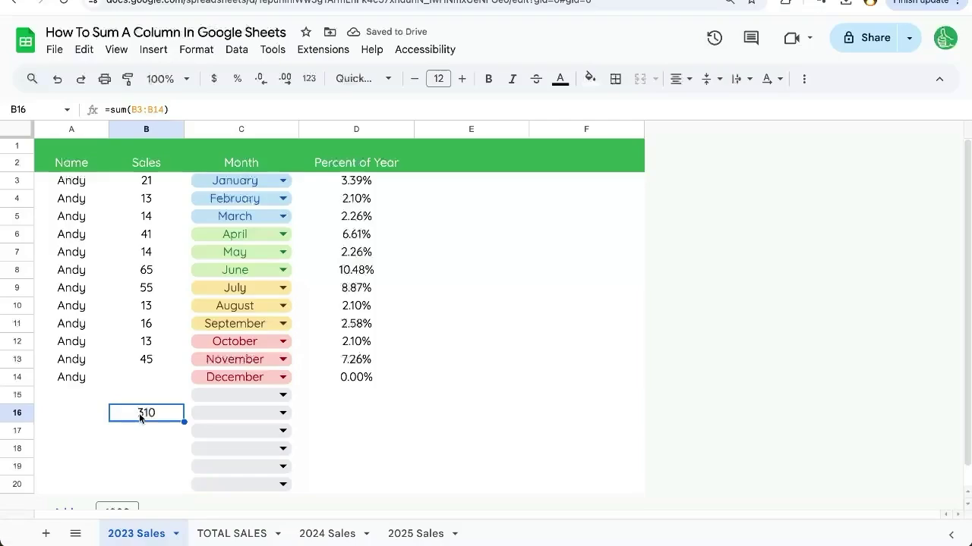
{"action": "key", "text": "Delete"}
{"action": "left_click", "coordinate": [147, 150]}
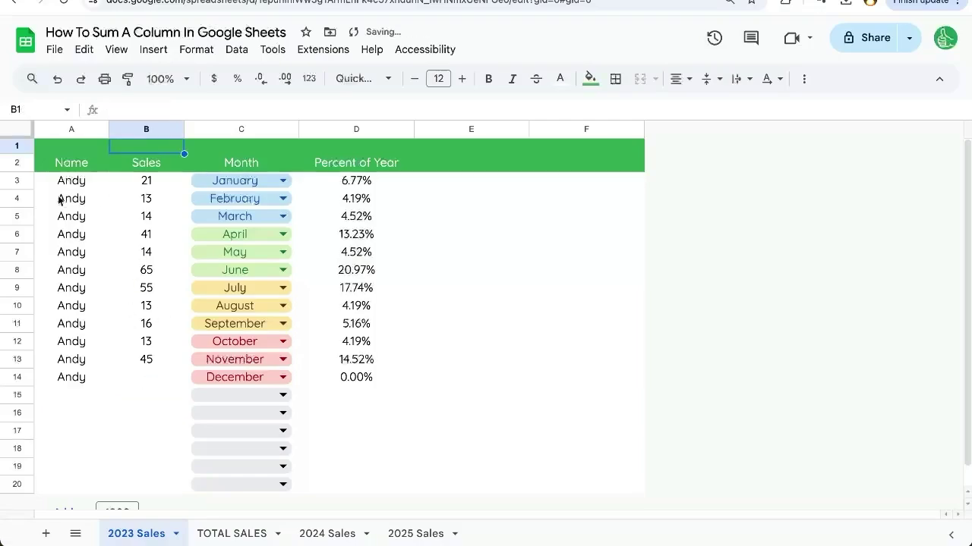
{"action": "type", "text": "=SUM("}
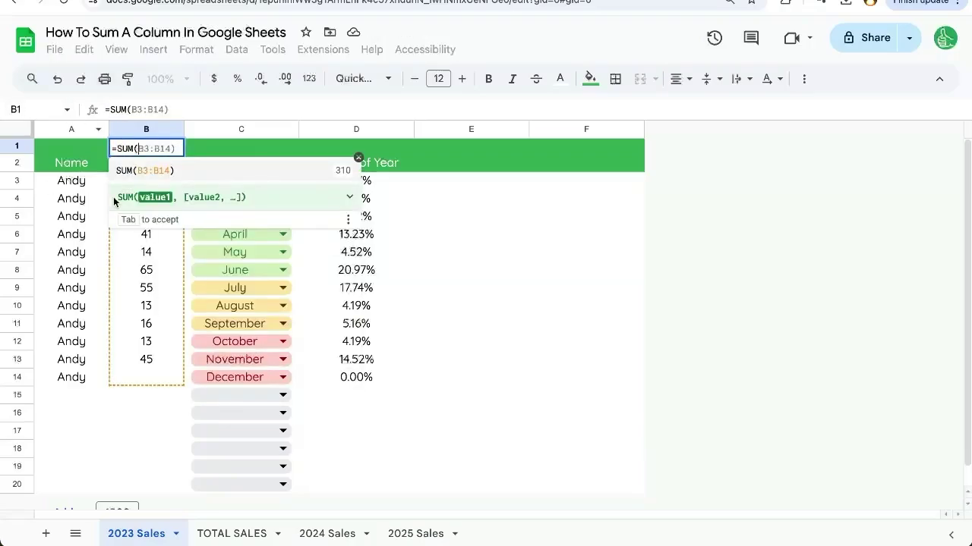
{"action": "type", "text": "B3"}
{"action": "key", "text": "Tab"}
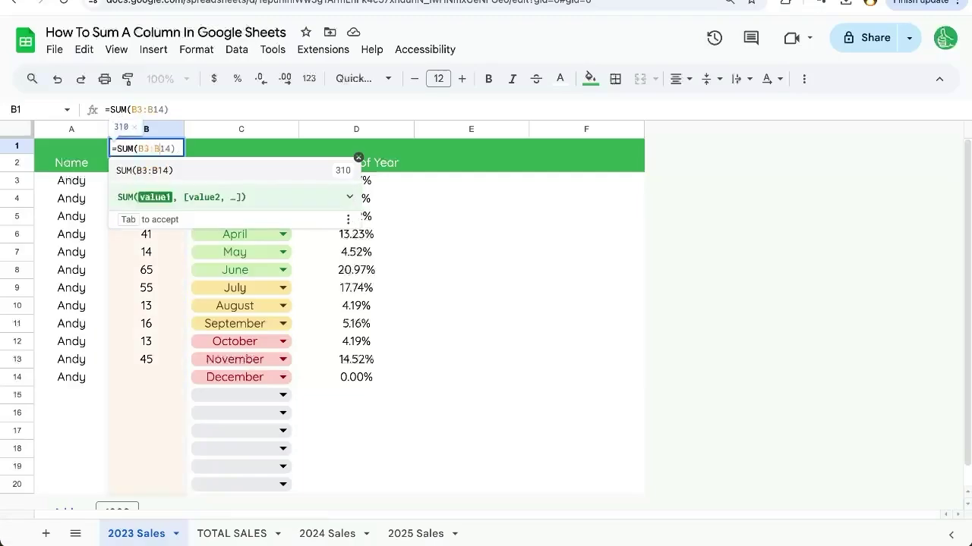
{"action": "key", "text": "Delete"}
{"action": "key", "text": "Delete"}
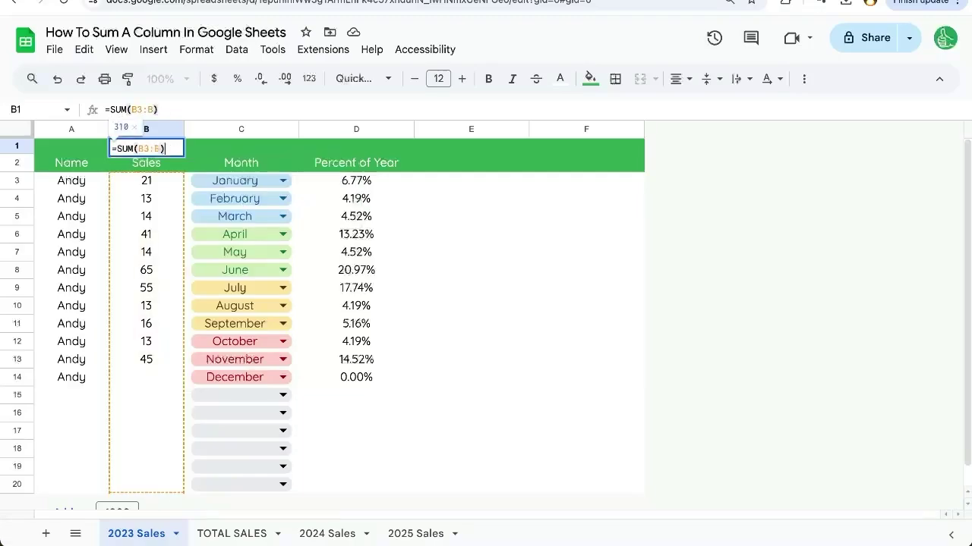
{"action": "key", "text": "Return"}
Delete the November sales value in B13 and clear the total formula from B1.
{"action": "left_click", "coordinate": [161, 388]}
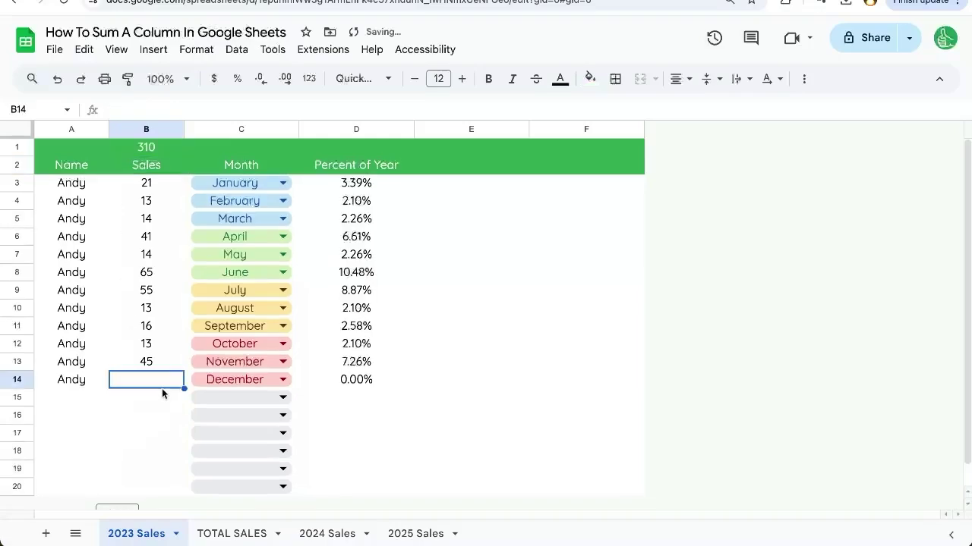
{"action": "left_click_drag", "start_coordinate": [145, 385], "coordinate": [152, 448]}
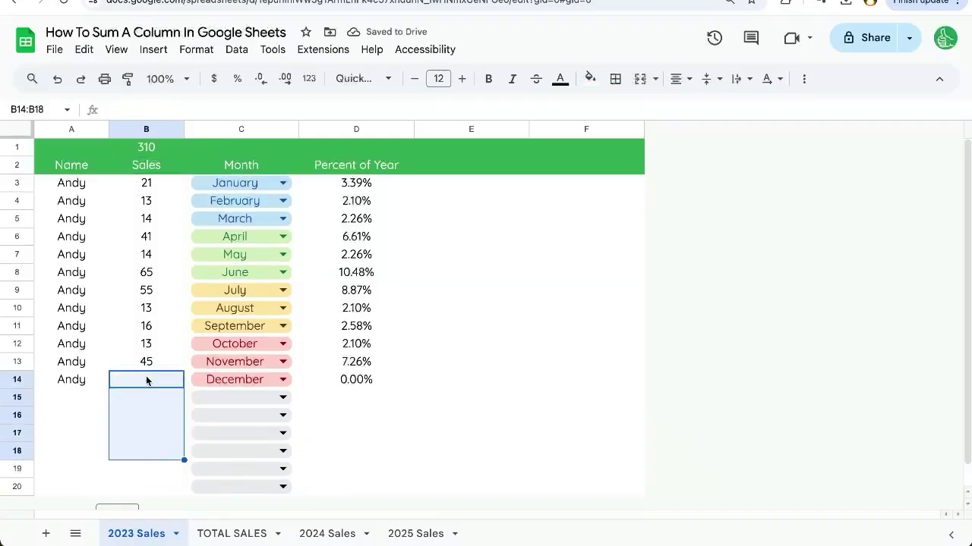
{"action": "left_click", "coordinate": [147, 363]}
{"action": "key", "text": "Delete"}
{"action": "left_click", "coordinate": [155, 150]}
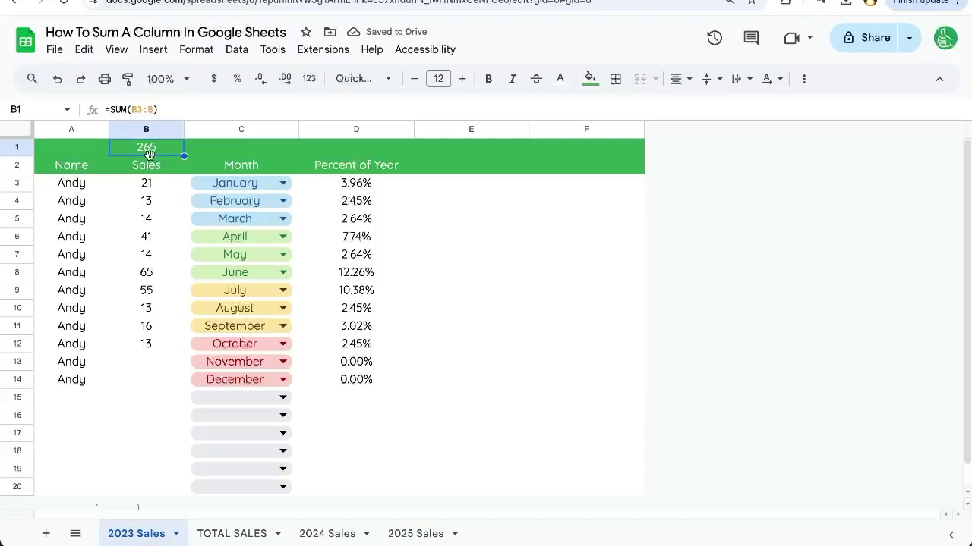
{"action": "scroll", "coordinate": [167, 152], "scroll_direction": "down", "scroll_amount": 1}
{"action": "scroll", "coordinate": [172, 147], "scroll_direction": "up", "scroll_amount": 1}
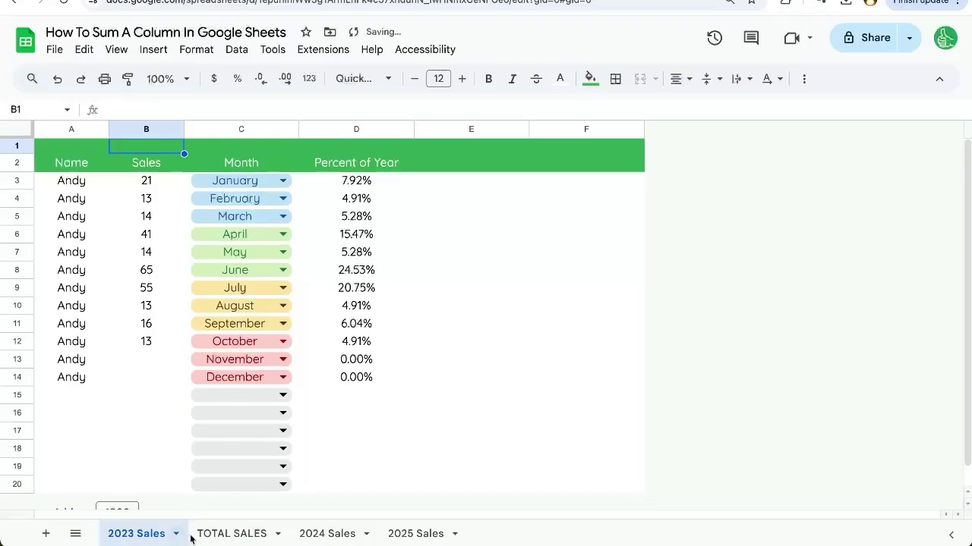
Open the TOTAL SALES sheet and enter the label TOTAL SALES in cell A1.
{"action": "left_click", "coordinate": [215, 535]}
{"action": "left_click", "coordinate": [82, 196]}
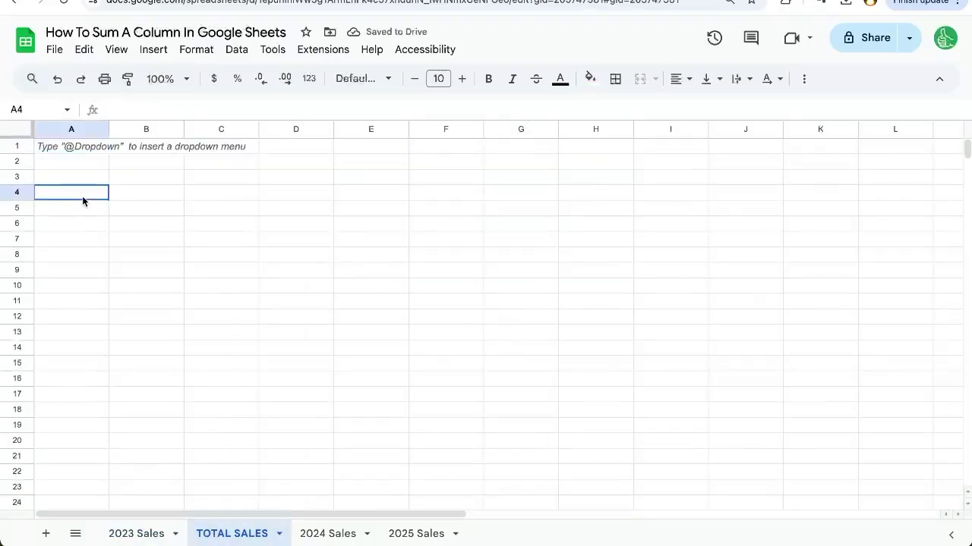
{"action": "left_click", "coordinate": [116, 163]}
{"action": "left_click", "coordinate": [76, 148]}
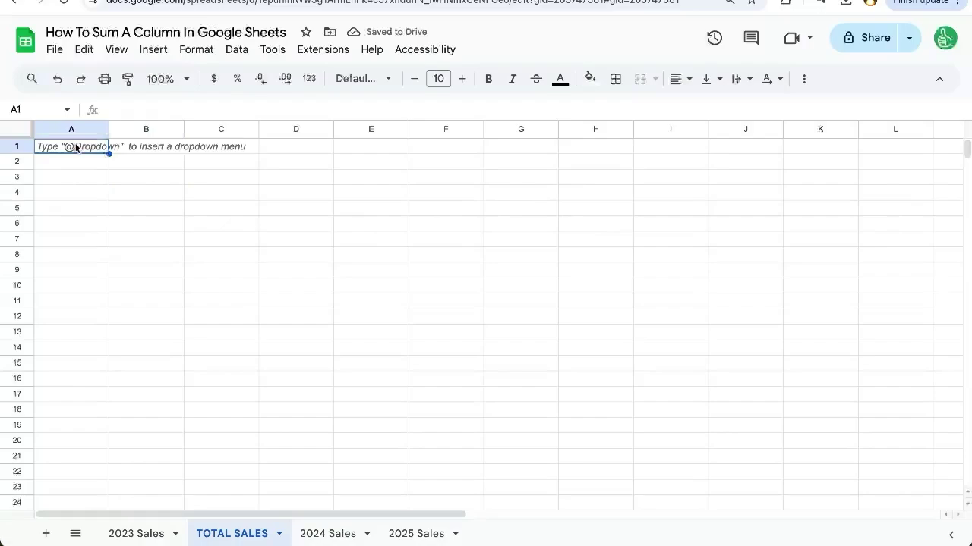
{"action": "type", "text": "TOTAL SALES"}
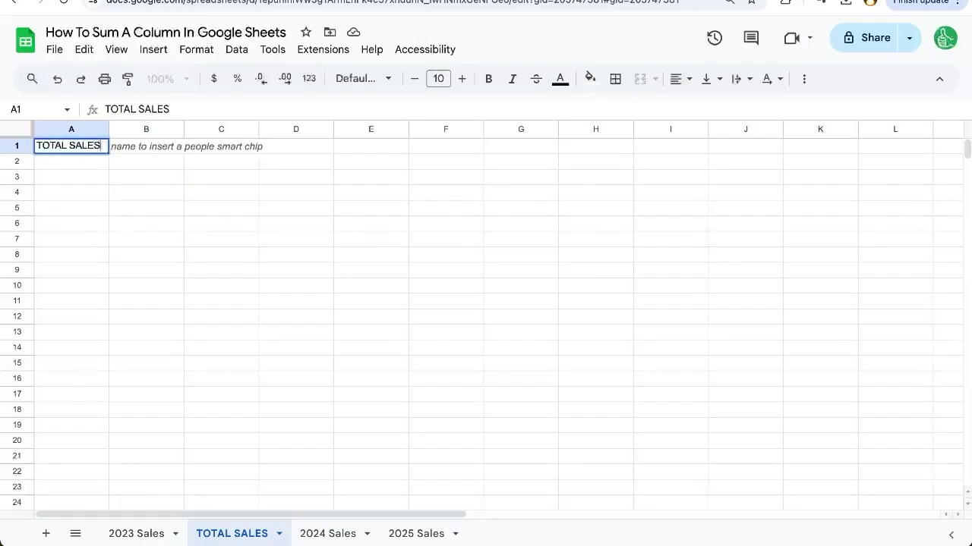
{"action": "key", "text": "Tab"}
Enter a SUM formula in B1 of TOTAL SALES that totals '2023 Sales'!B3:B15.
{"action": "type", "text": "=SUM("}
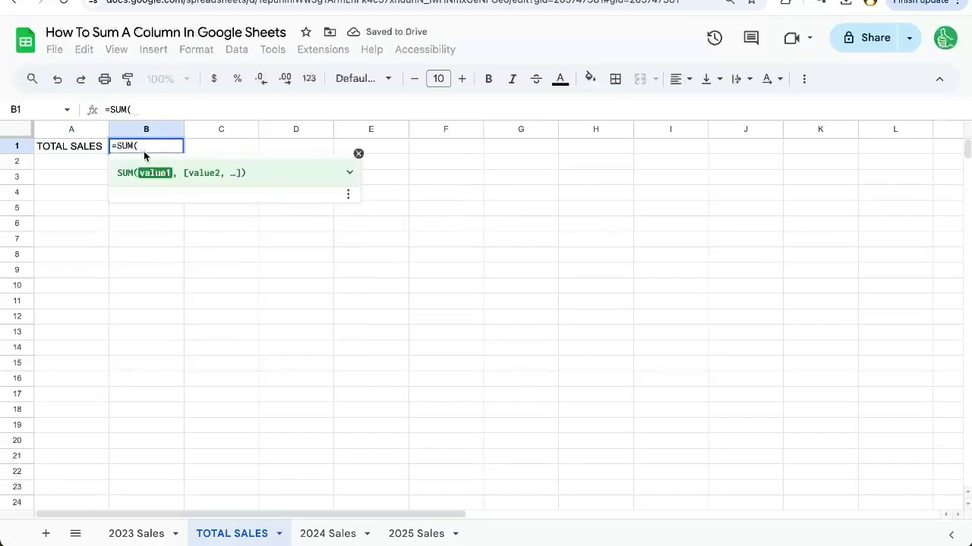
{"action": "left_click", "coordinate": [141, 539]}
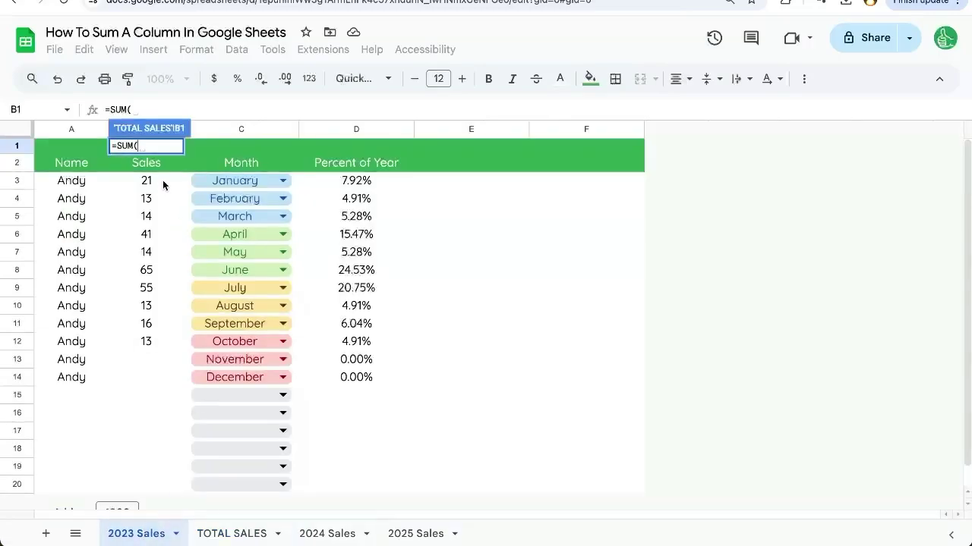
{"action": "left_click_drag", "start_coordinate": [162, 179], "coordinate": [163, 392]}
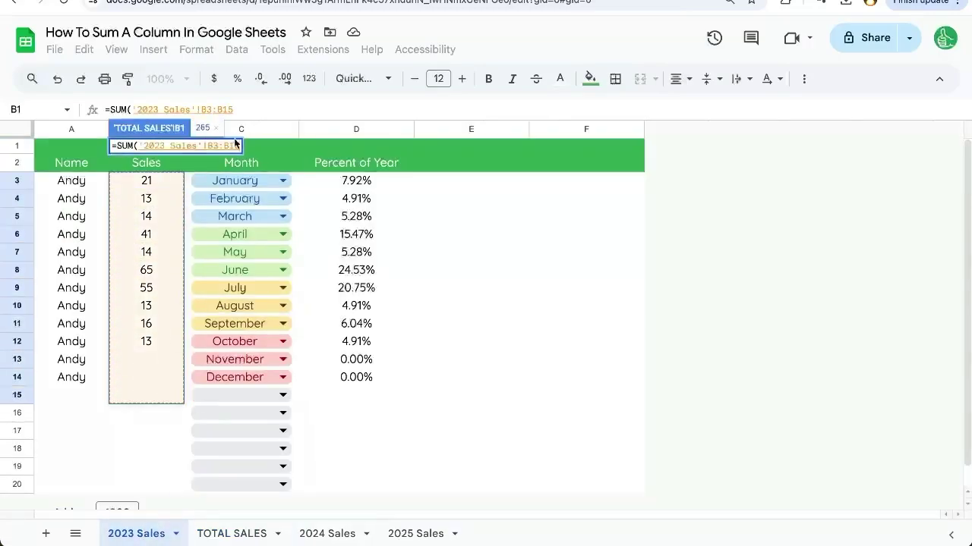
{"action": "key", "text": "Return"}
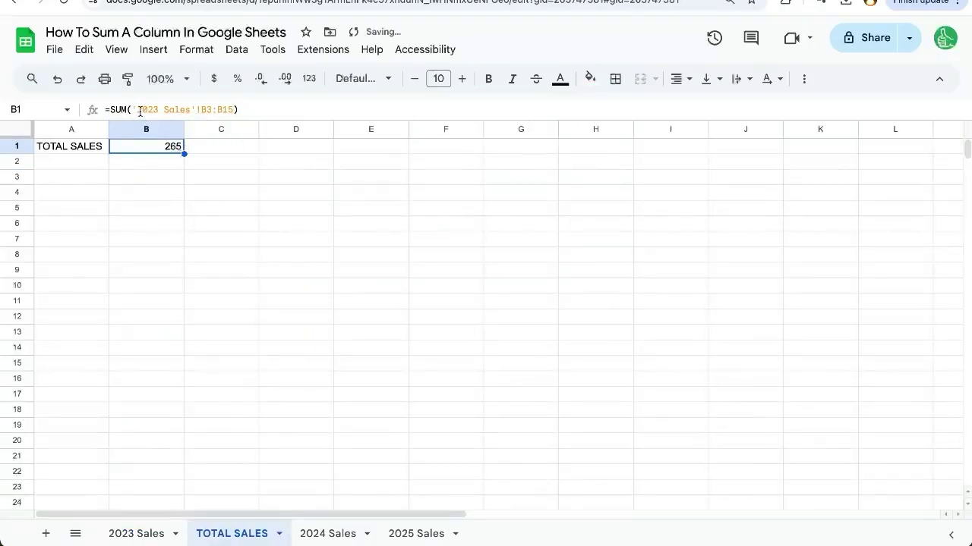
Replace the range inside the B1 SUM formula with the whole-column reference '2023 Sales'!B:B.
{"action": "left_click_drag", "start_coordinate": [140, 110], "coordinate": [192, 106]}
{"action": "left_click", "coordinate": [230, 102]}
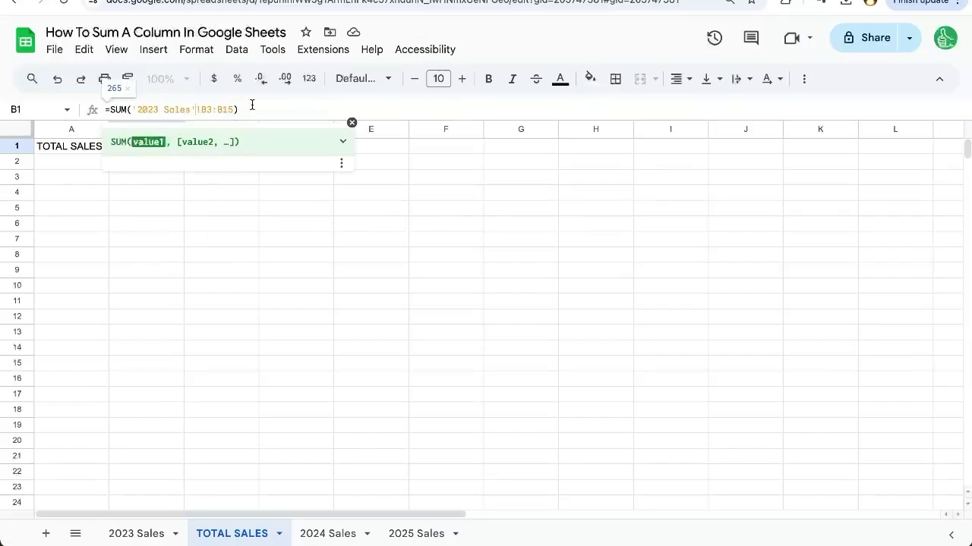
{"action": "left_click_drag", "start_coordinate": [233, 108], "coordinate": [131, 111]}
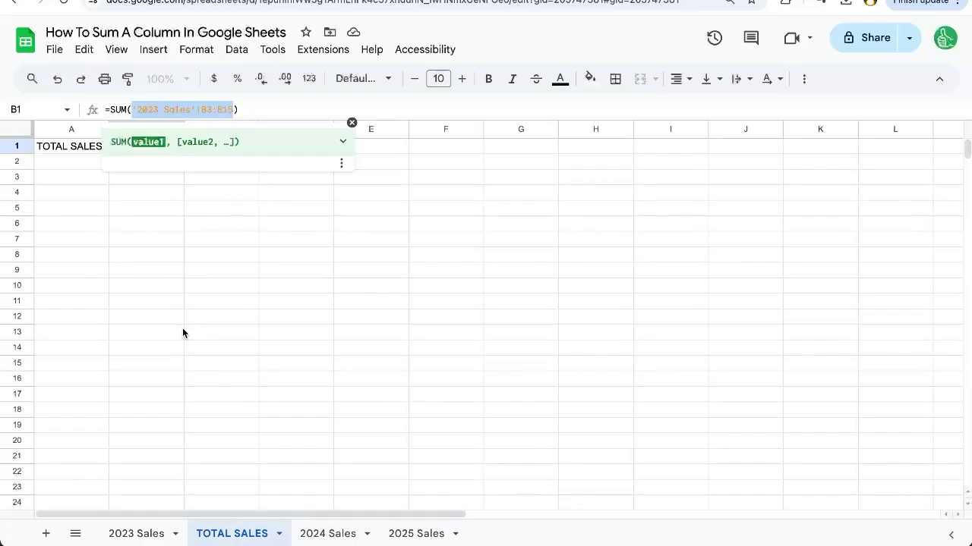
{"action": "key", "text": "BackSpace"}
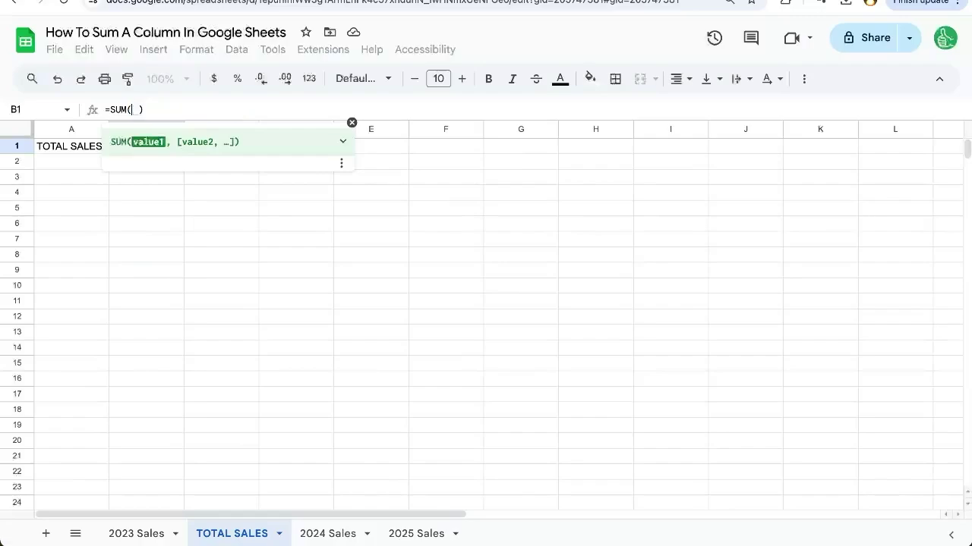
{"action": "type", "text": "'"}
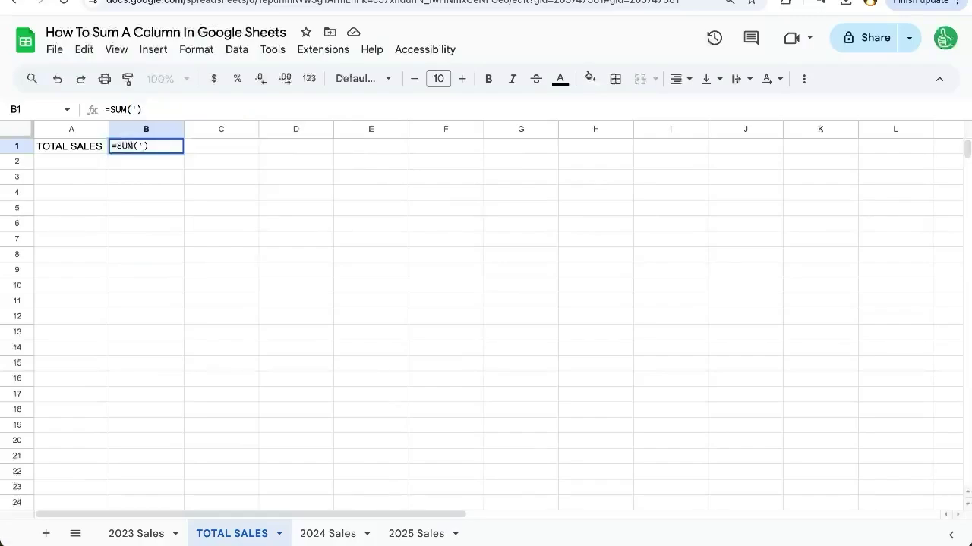
{"action": "type", "text": "2023 Sales'!"}
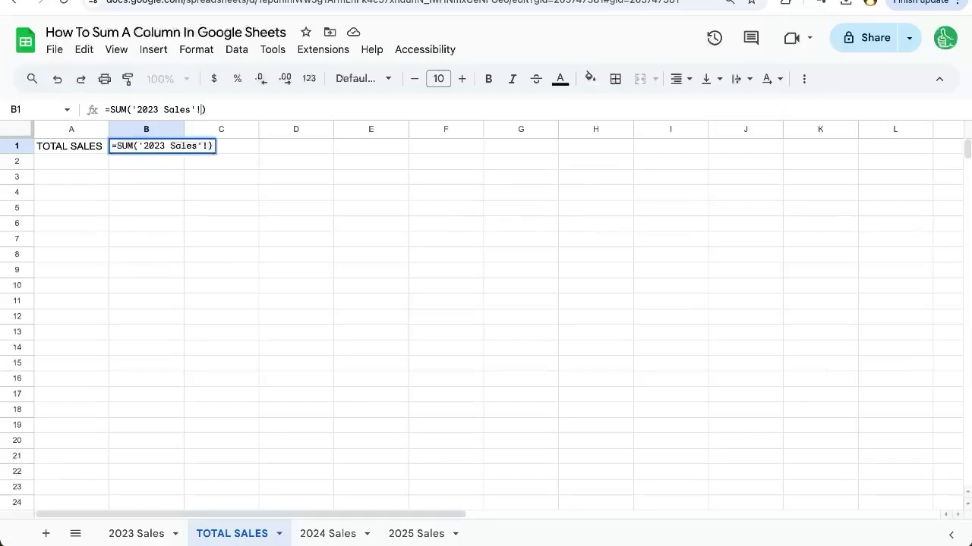
{"action": "type", "text": "B:B"}
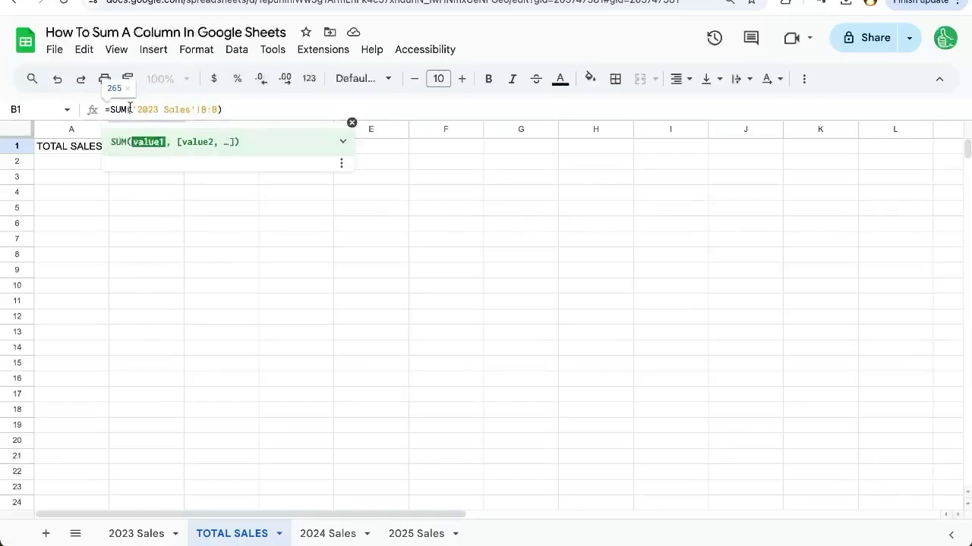
{"action": "left_click_drag", "start_coordinate": [130, 107], "coordinate": [217, 109]}
{"action": "left_click", "coordinate": [218, 109]}
{"action": "left_click", "coordinate": [224, 111]}
{"action": "left_click", "coordinate": [219, 110]}
{"action": "key", "text": "BackSpace"}
{"action": "type", "text": "B"}
{"action": "left_click_drag", "start_coordinate": [137, 109], "coordinate": [188, 105]}
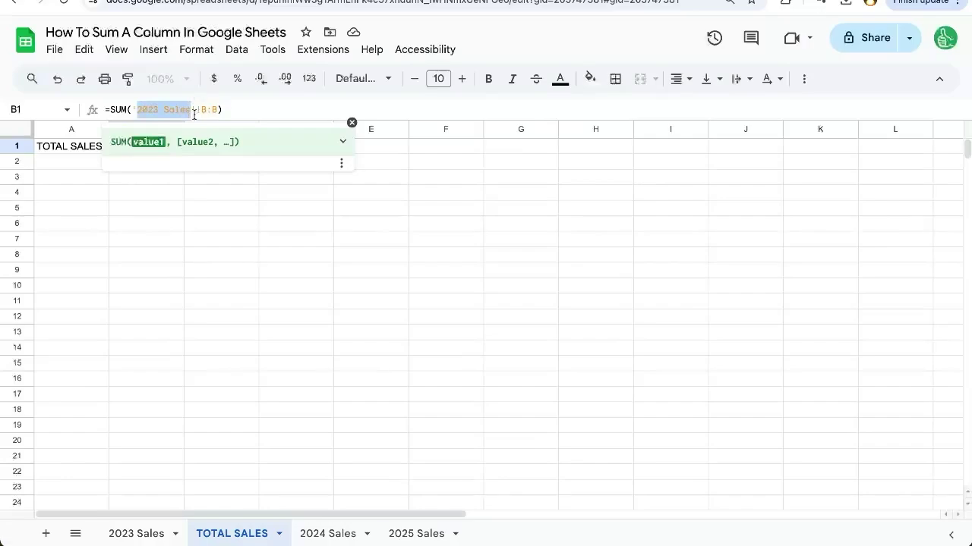
Rename the 2023 Sales sheet to 2023Sales, without the space.
{"action": "double_click", "coordinate": [139, 539]}
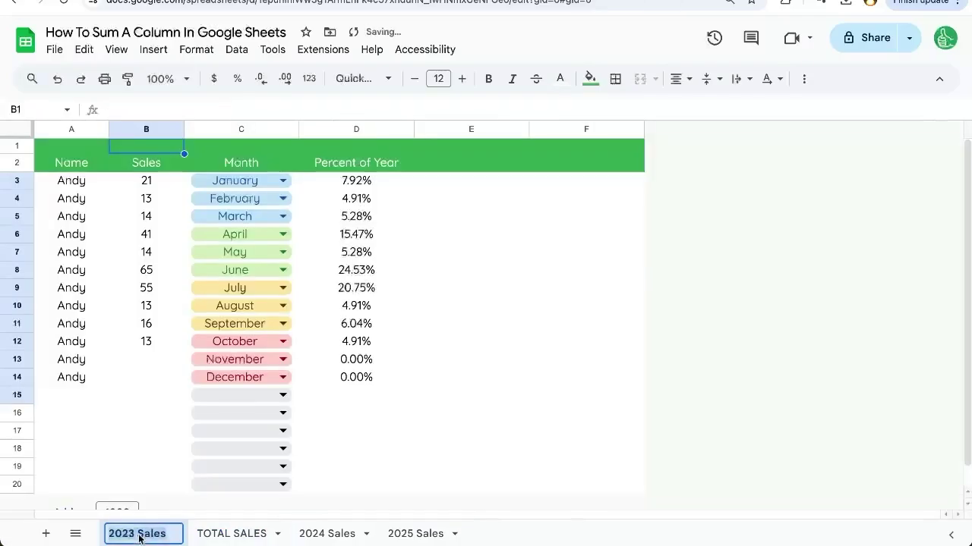
{"action": "left_click", "coordinate": [131, 534]}
{"action": "key", "text": "BackSpace"}
{"action": "key", "text": "Return"}
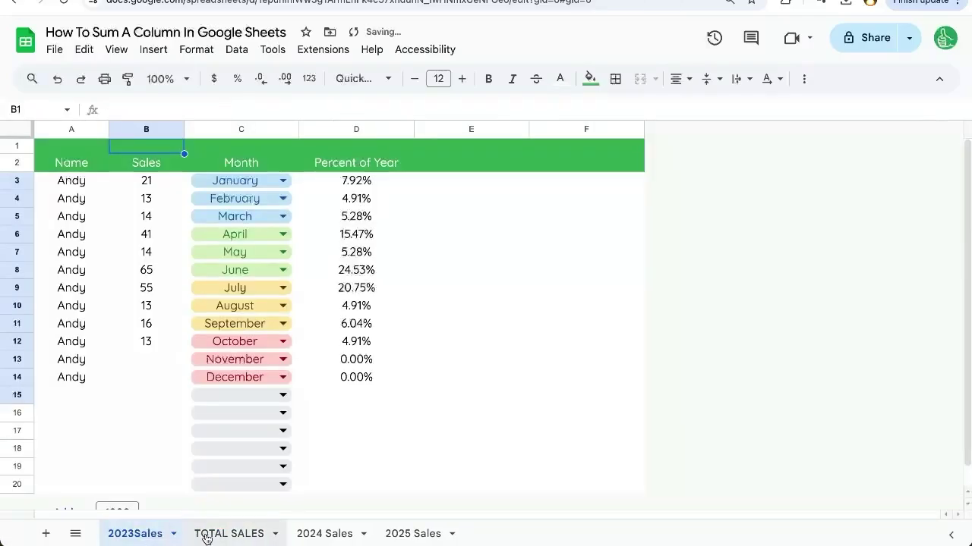
Remove the quotation marks around the sheet name in the TOTAL SALES B1 formula so it reads =SUM(2023Sales!B:B).
{"action": "left_click", "coordinate": [206, 537]}
{"action": "left_click", "coordinate": [187, 110]}
{"action": "key", "text": "BackSpace"}
{"action": "left_click", "coordinate": [136, 109]}
{"action": "key", "text": "BackSpace"}
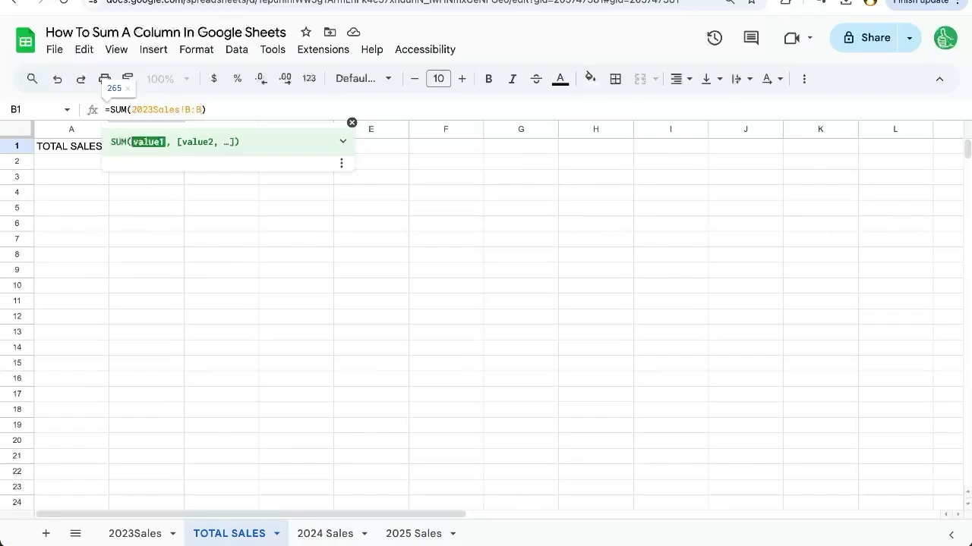
Limit the summed range in the B1 formula to B2:B14 of the 2023Sales sheet.
{"action": "type", "text": "2"}
{"action": "key", "text": "Right"}
{"action": "key", "text": "Right"}
{"action": "type", "text": "10"}
{"action": "key", "text": "Return"}
{"action": "left_click", "coordinate": [145, 146]}
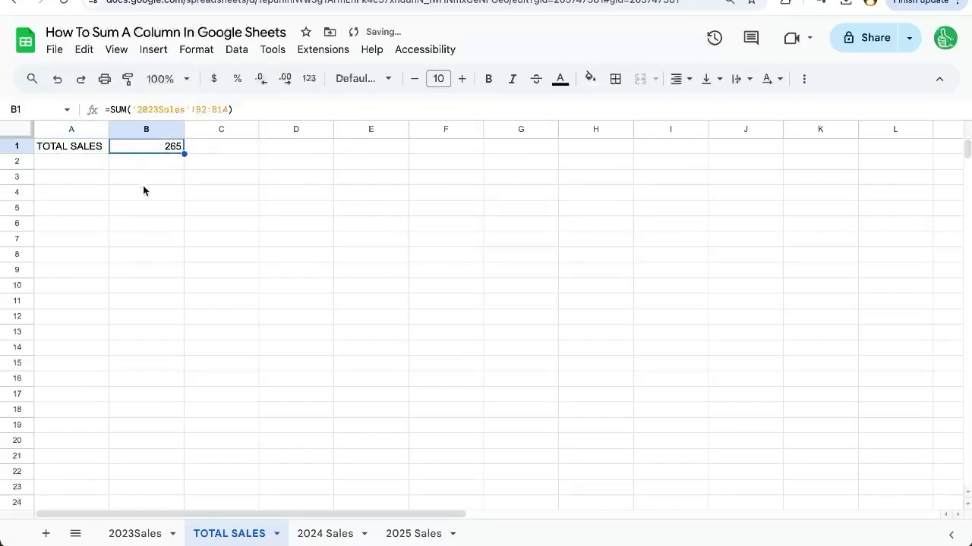
Check column B on the 2023Sales sheet against the SUM formula in B1 of TOTAL SALES.
{"action": "left_click", "coordinate": [134, 531]}
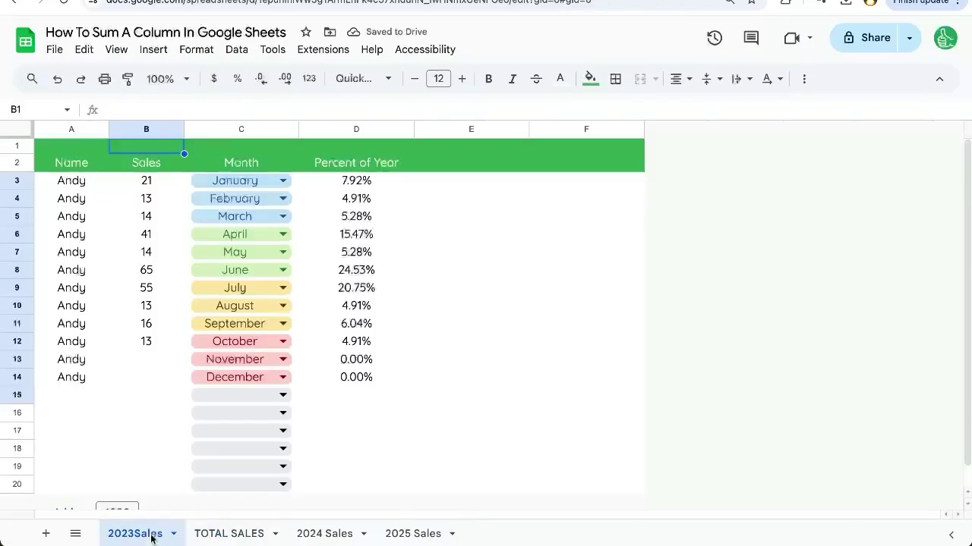
{"action": "left_click", "coordinate": [148, 129]}
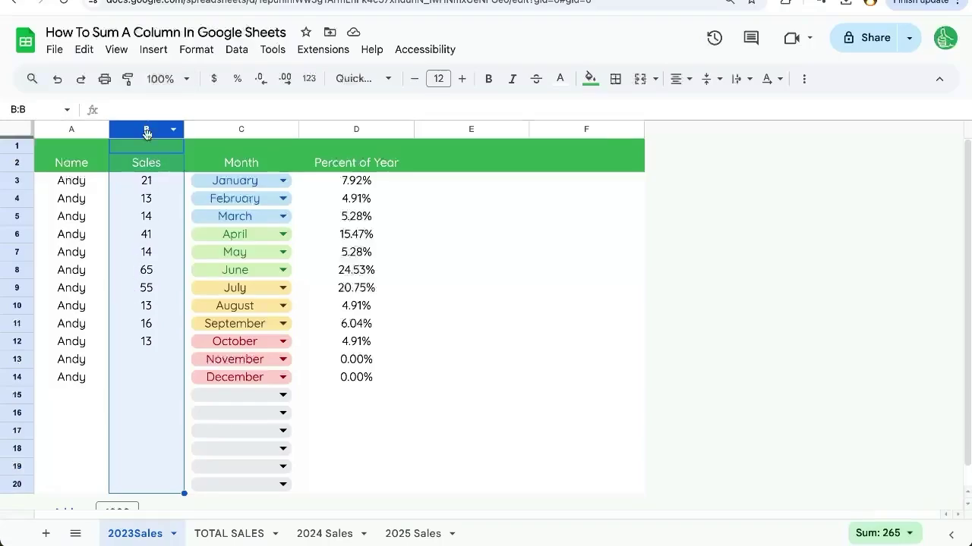
{"action": "left_click", "coordinate": [158, 356]}
{"action": "scroll", "coordinate": [158, 391], "scroll_direction": "down", "scroll_amount": 1}
{"action": "left_click", "coordinate": [228, 534]}
{"action": "key", "text": "Return"}
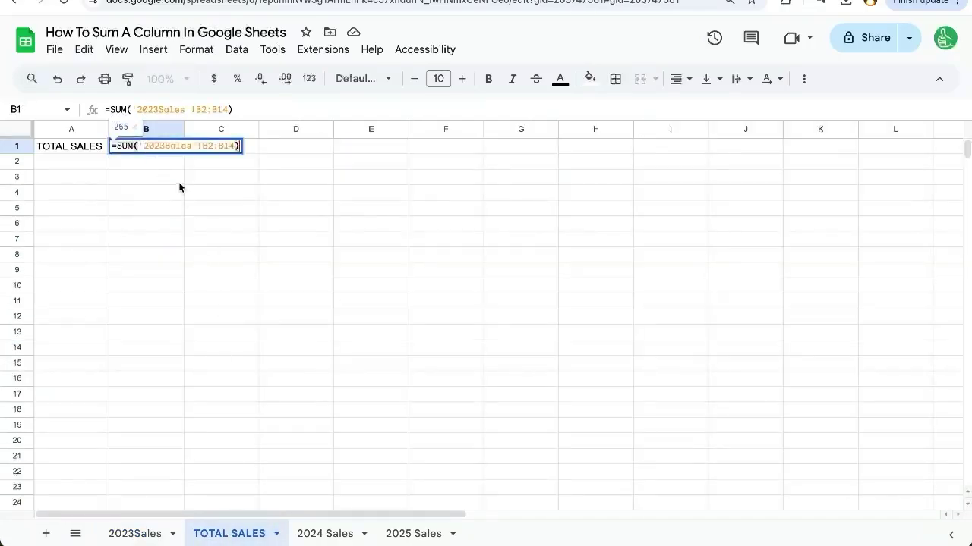
{"action": "left_click", "coordinate": [150, 195]}
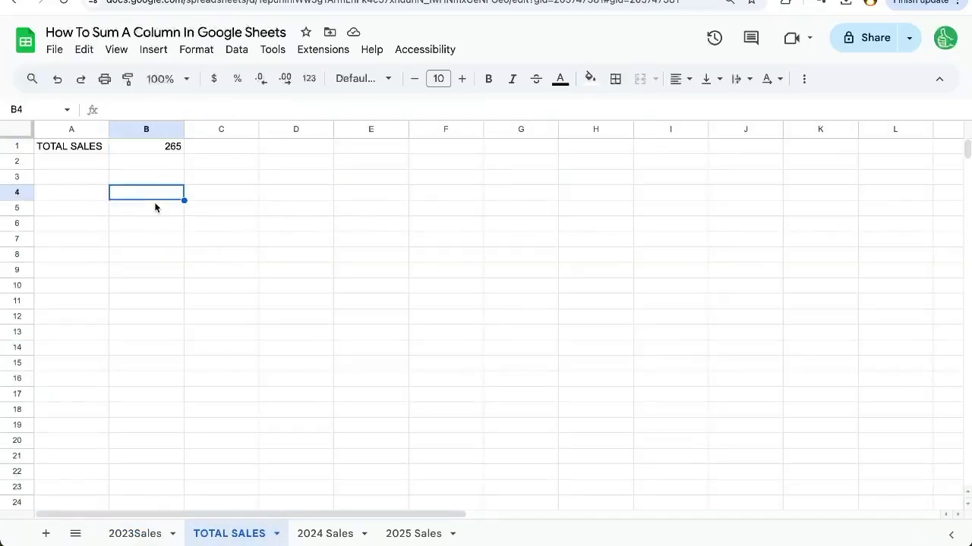
Select the entire Sales column on the 2023Sales sheet and view its quick summary statistics.
{"action": "left_click", "coordinate": [134, 531]}
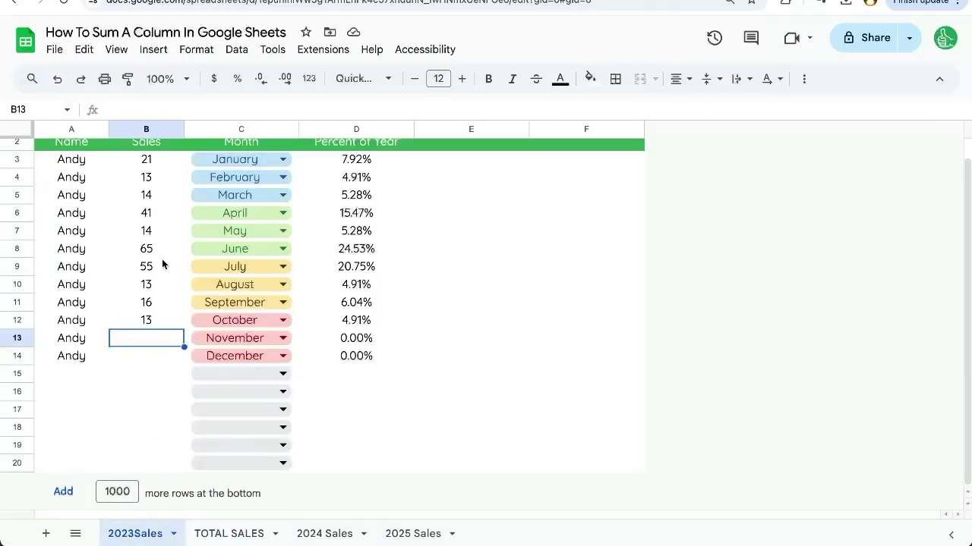
{"action": "scroll", "coordinate": [143, 189], "scroll_direction": "up", "scroll_amount": 1}
{"action": "left_click", "coordinate": [147, 130]}
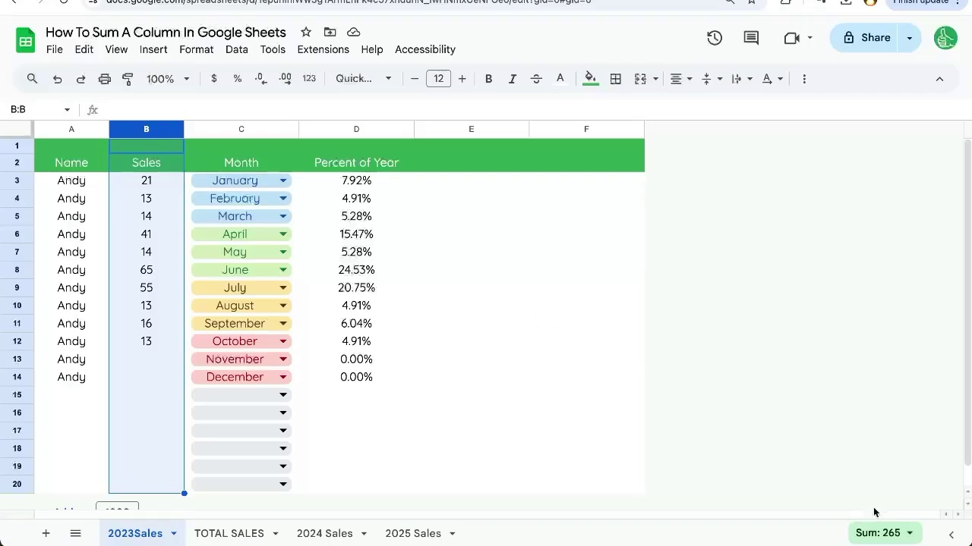
{"action": "left_click", "coordinate": [901, 535]}
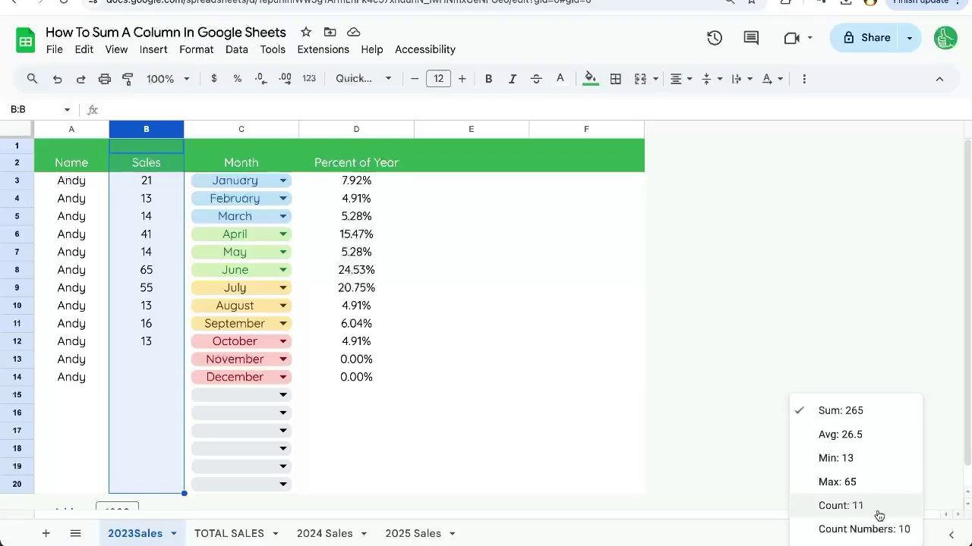
Enter 45 as the November sales value in B13.
{"action": "left_click", "coordinate": [161, 361]}
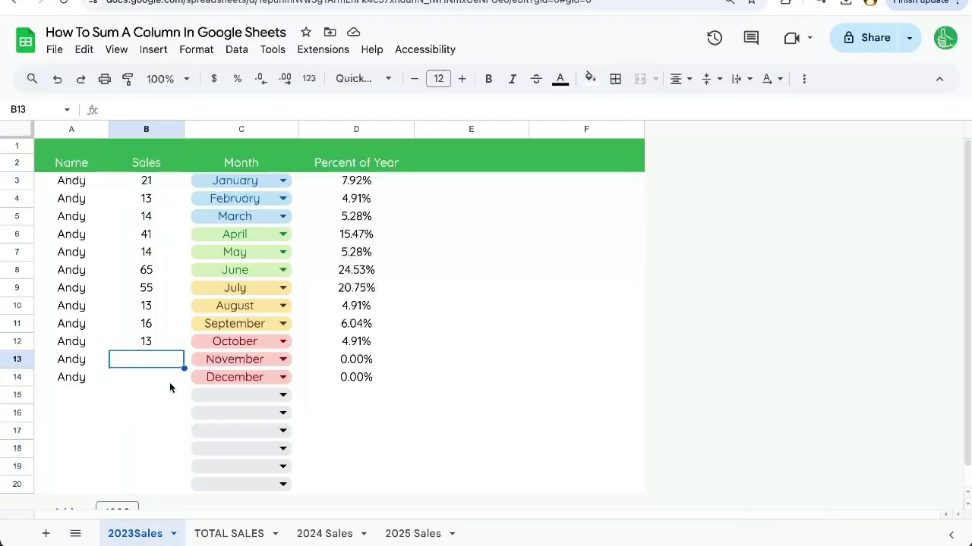
{"action": "type", "text": "45"}
{"action": "key", "text": "Return"}
Examine the quick summary statistics for the whole Sales column and the whole Percent of Year column.
{"action": "left_click", "coordinate": [146, 129]}
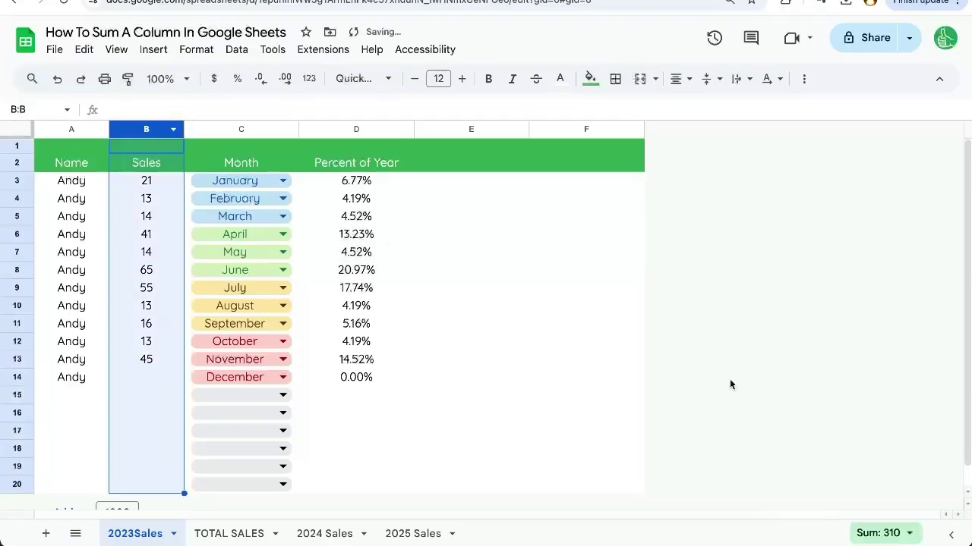
{"action": "left_click", "coordinate": [881, 535]}
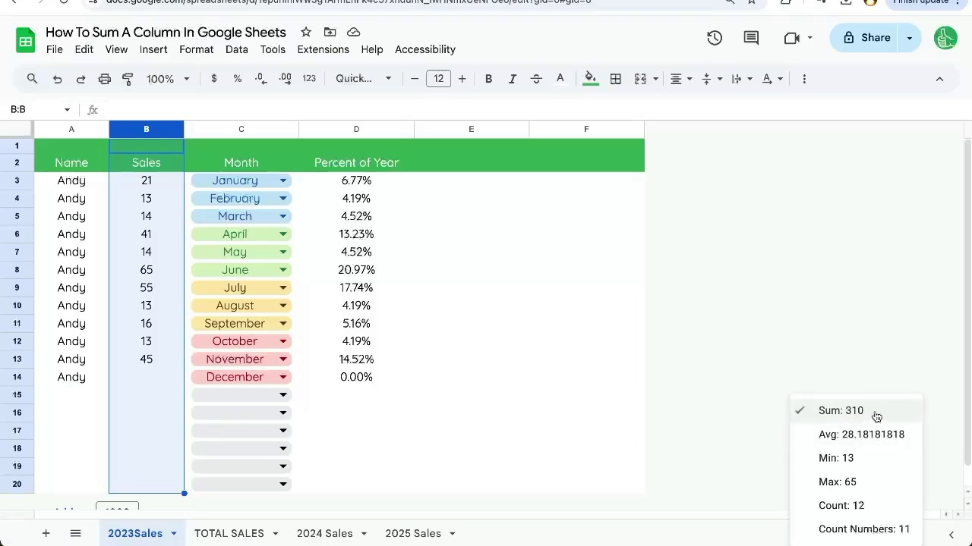
{"action": "left_click", "coordinate": [356, 130]}
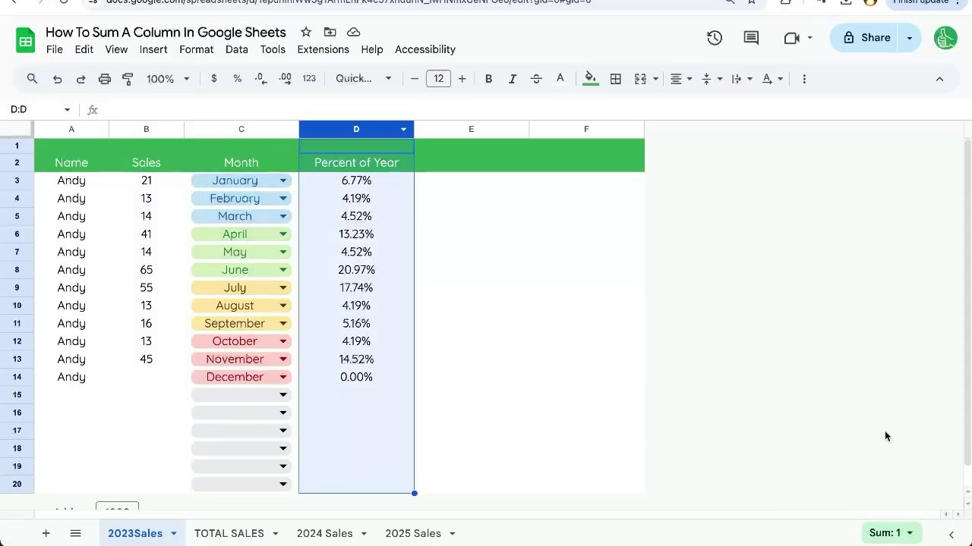
{"action": "left_click", "coordinate": [880, 534]}
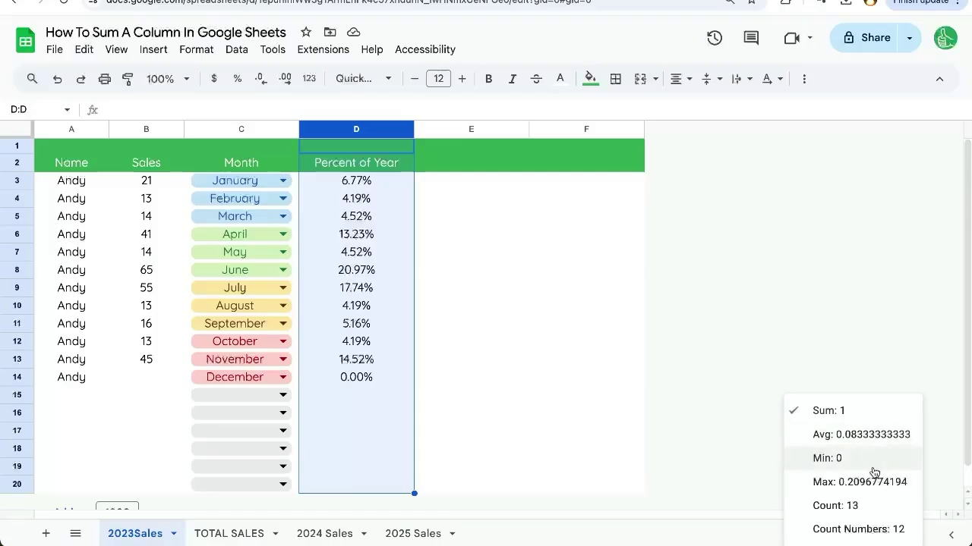
{"action": "left_click", "coordinate": [304, 234]}
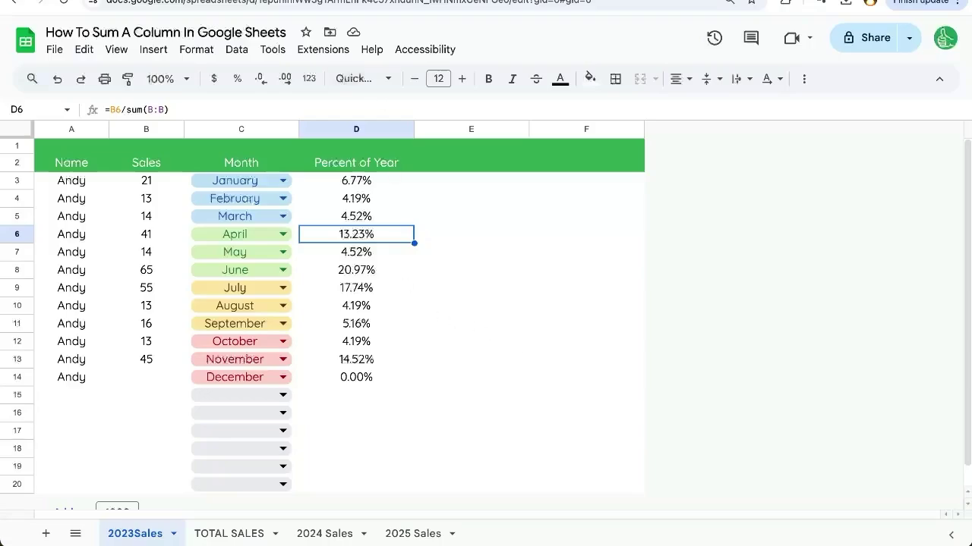
{"action": "left_click", "coordinate": [145, 129]}
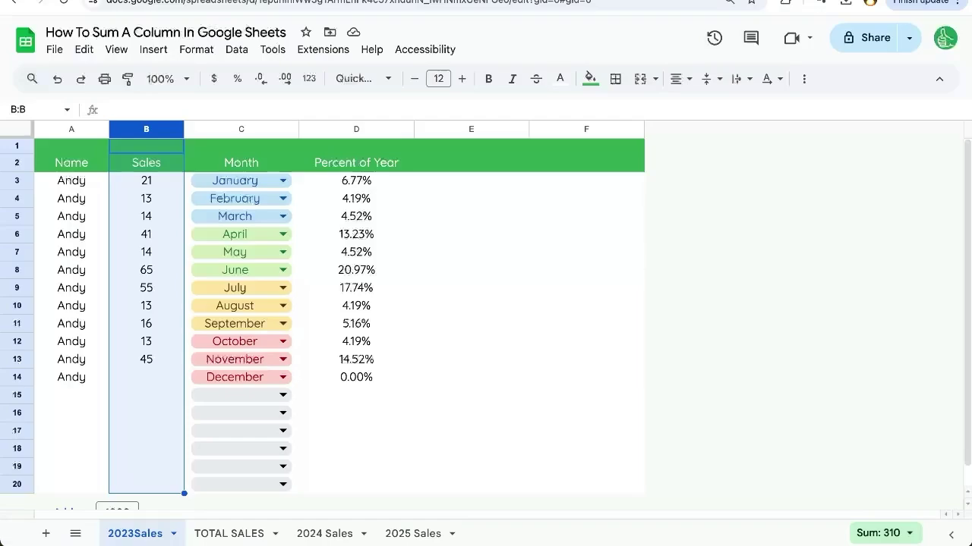
{"action": "left_click", "coordinate": [147, 147]}
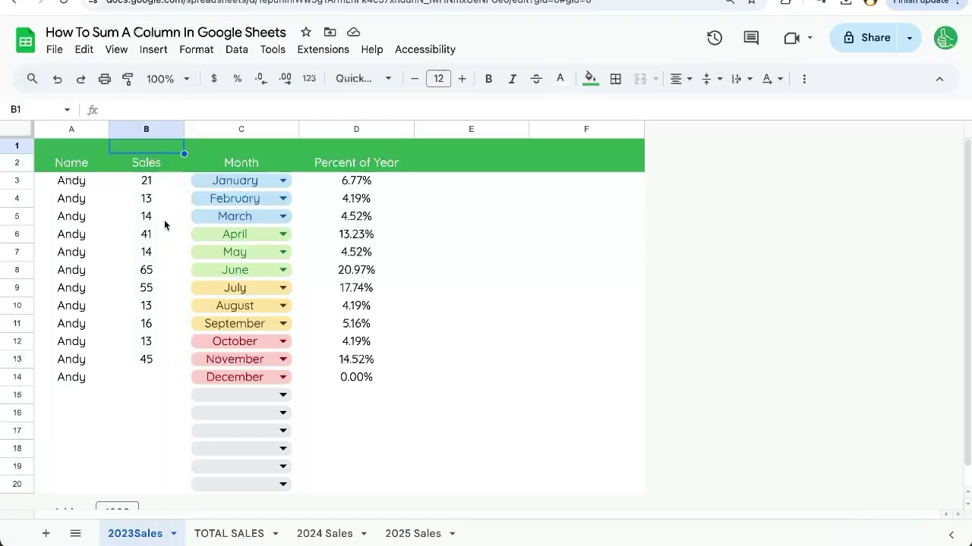